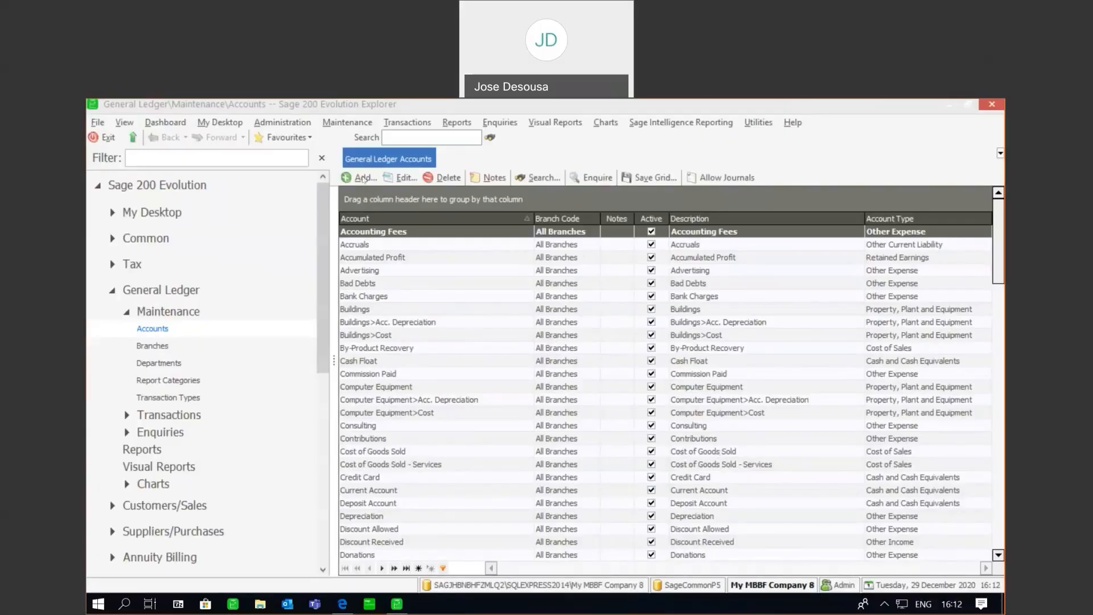
- Add ledger account 'The Test Bank Account' as Cash and Cash Equivalents and show its Bank page
{"action": "left_click", "coordinate": [363, 178]}
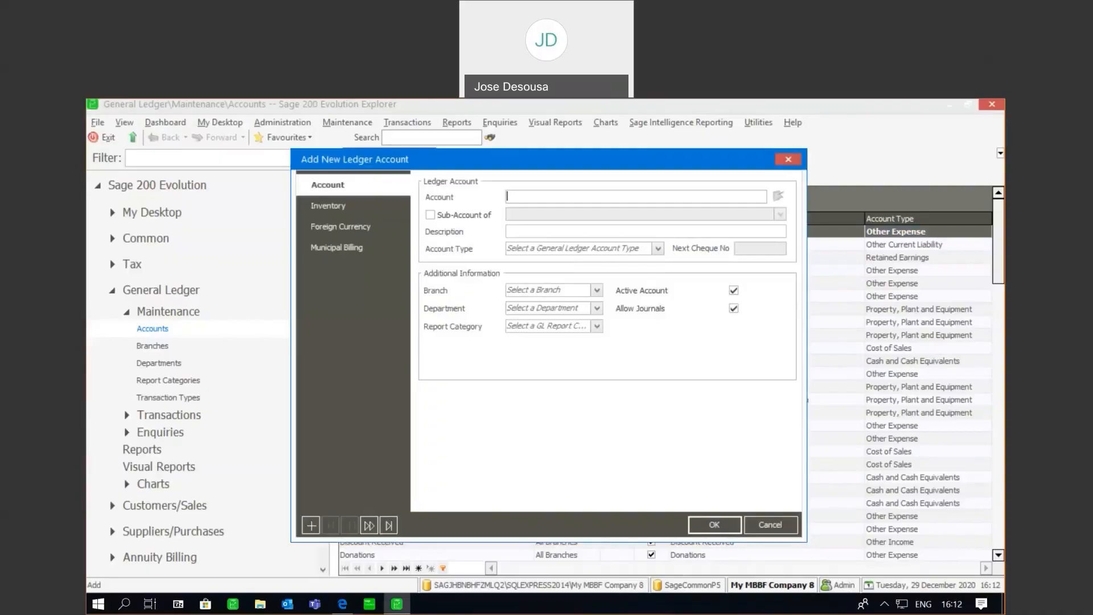
{"action": "type", "text": "The Test Bank Account"}
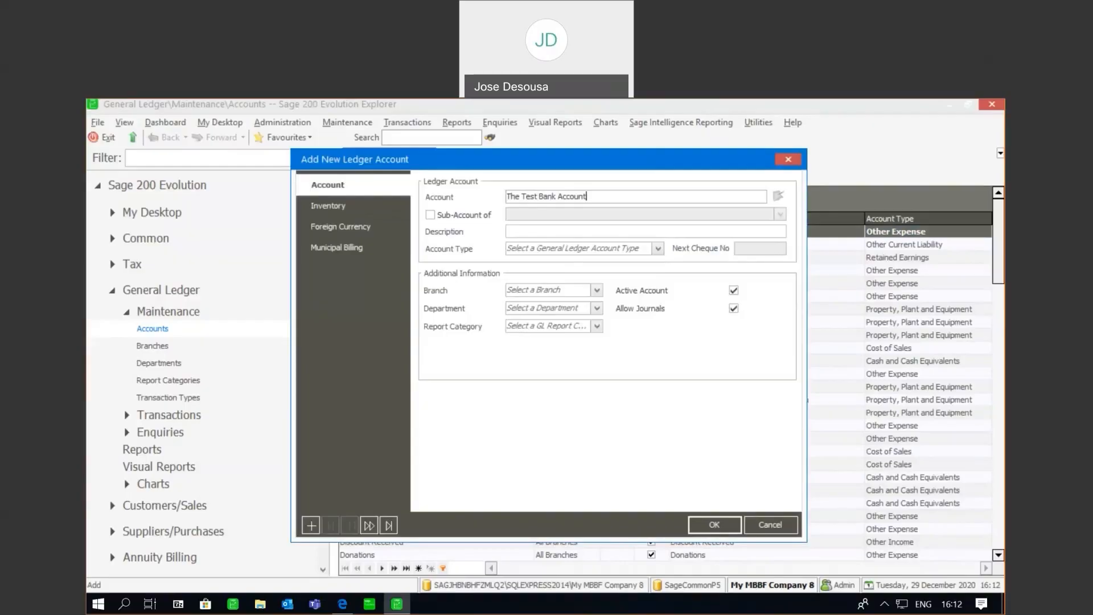
{"action": "left_click", "coordinate": [657, 248]}
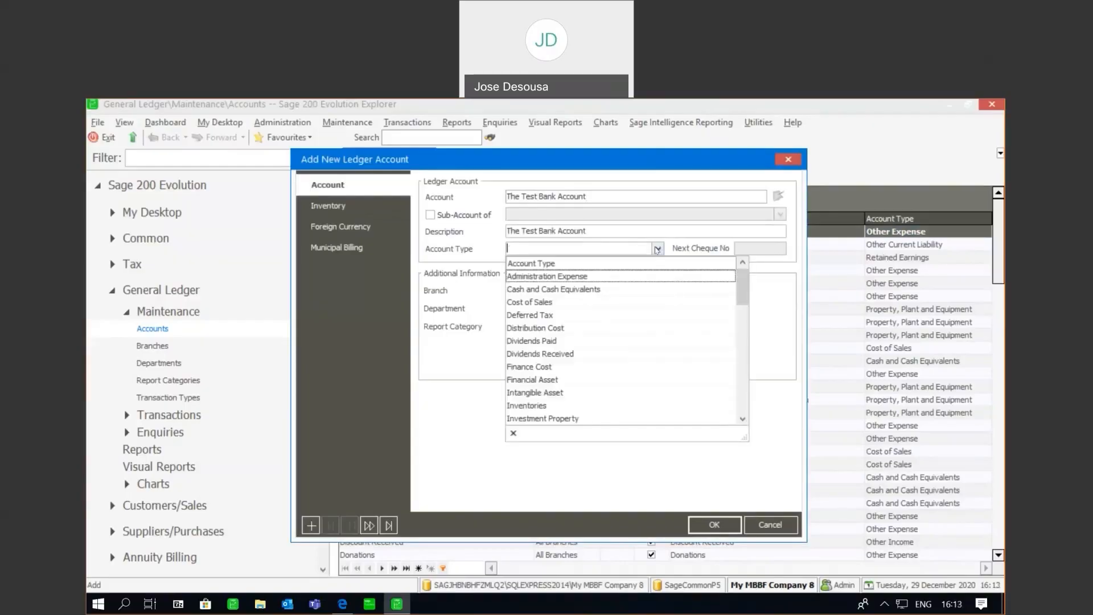
{"action": "left_click", "coordinate": [617, 290]}
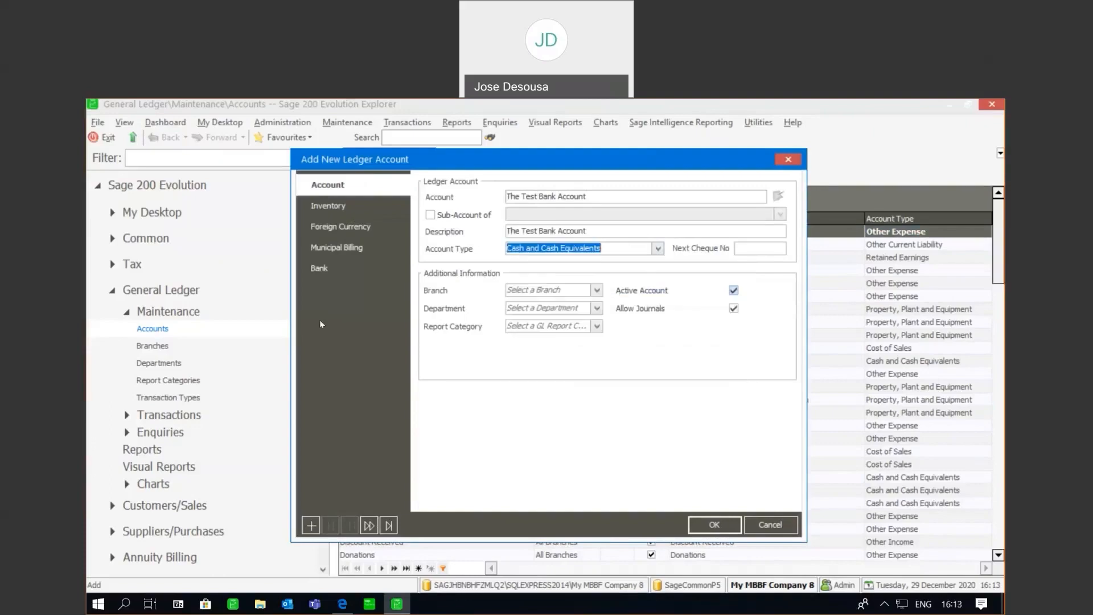
{"action": "left_click", "coordinate": [316, 271]}
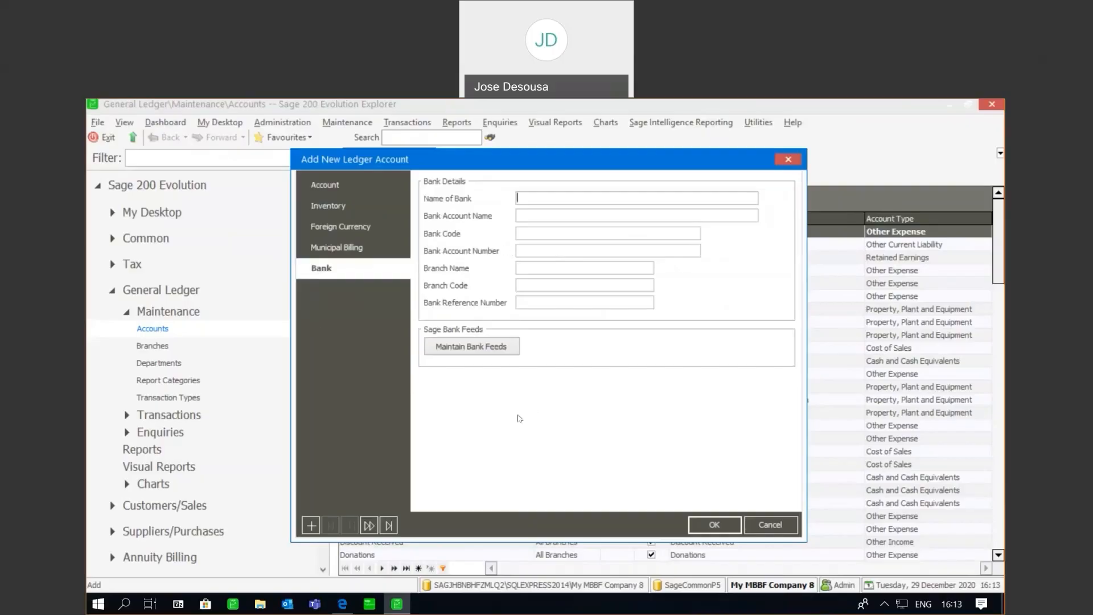
- Save The Test Bank Account at the prompt and bring up its Maintain Bank Feeds window
{"action": "left_click", "coordinate": [488, 348]}
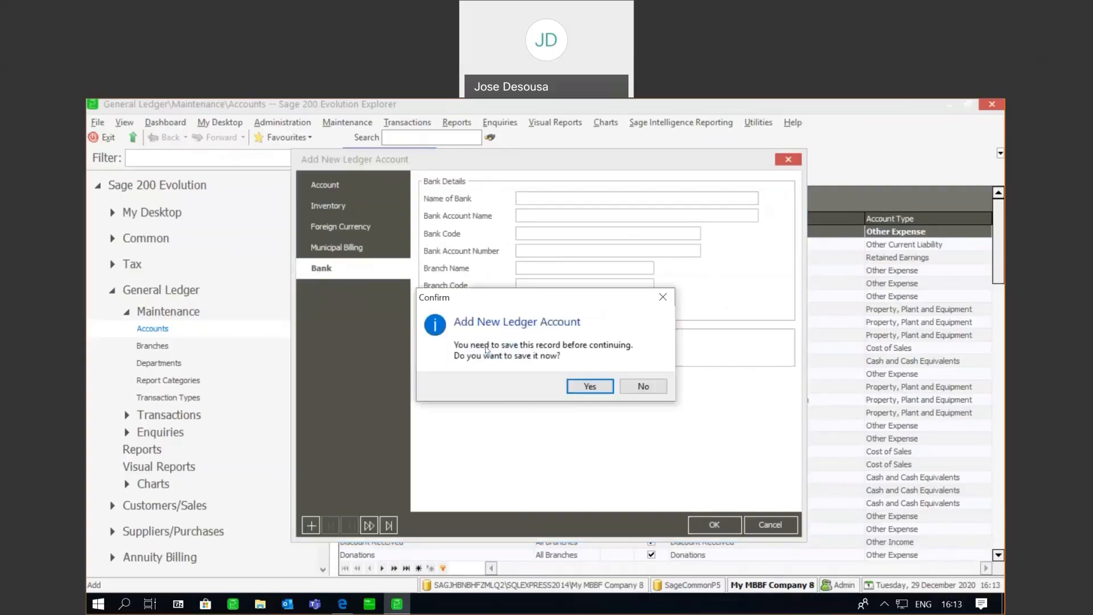
{"action": "left_click", "coordinate": [590, 387]}
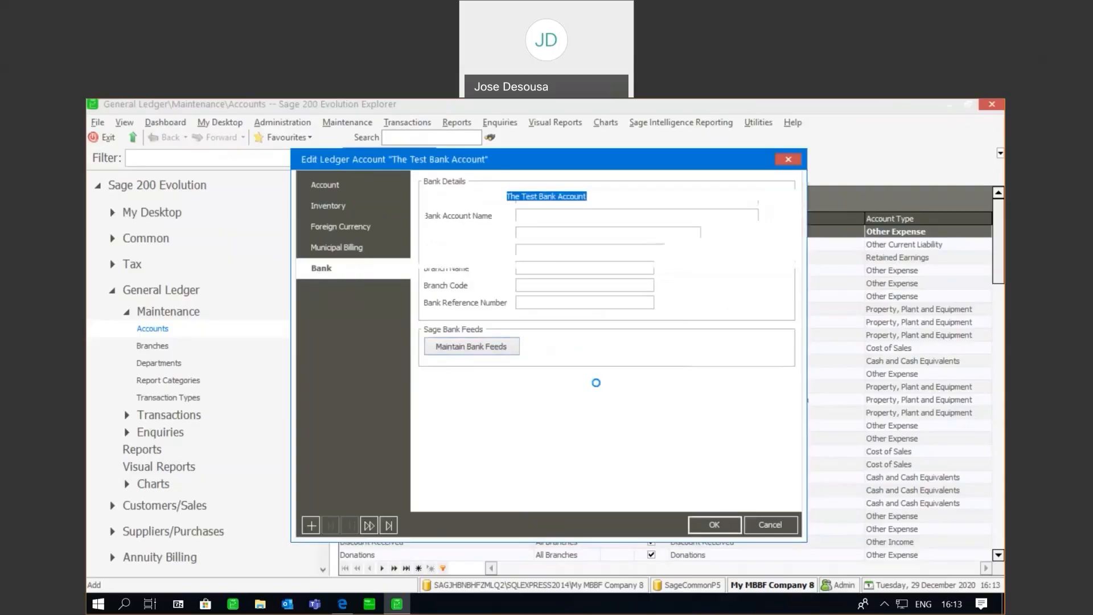
{"action": "left_click", "coordinate": [472, 347]}
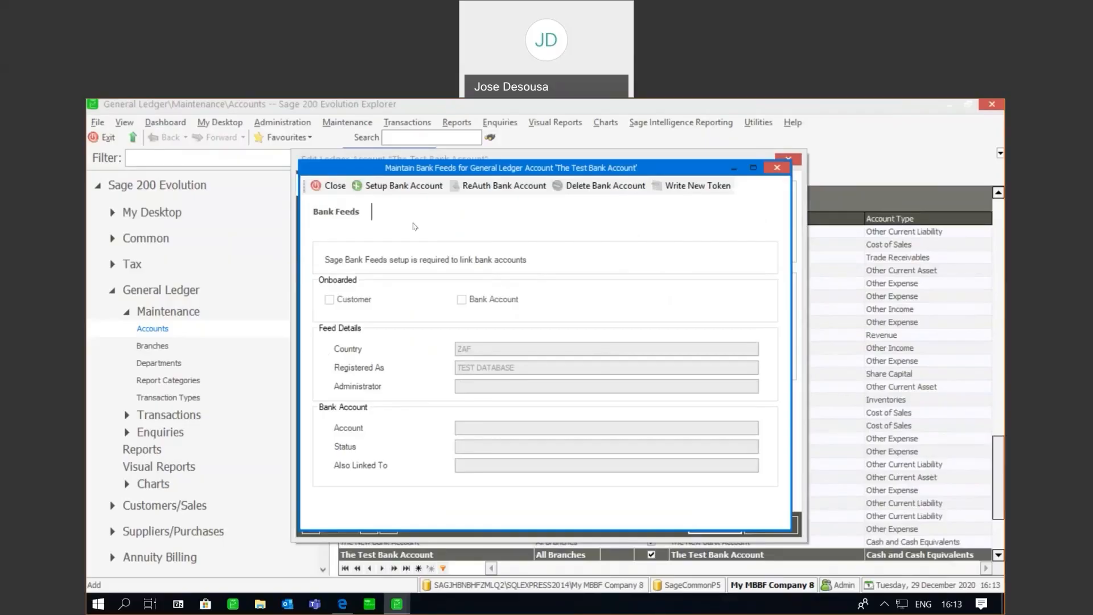
- Begin bank account setup, enter and confirm the account e-mail address, and accept the terms
{"action": "left_click", "coordinate": [401, 190]}
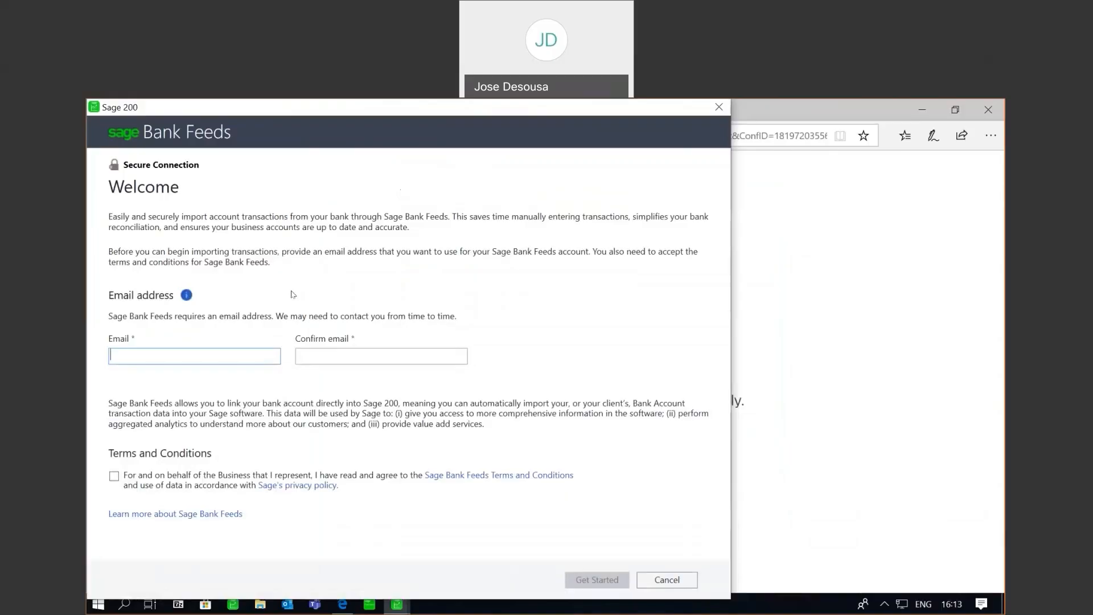
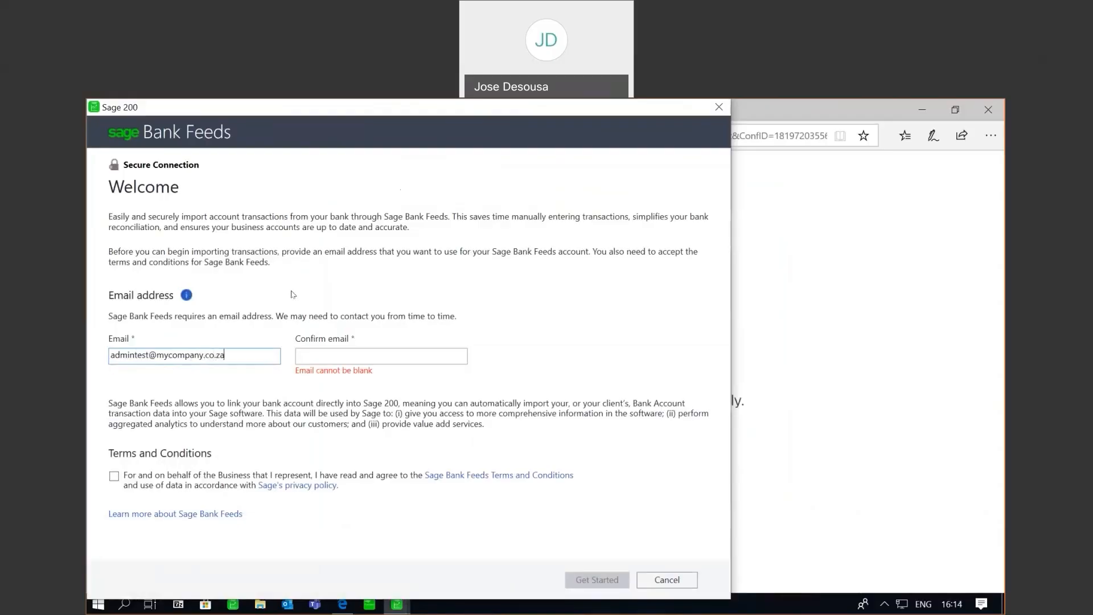
{"action": "left_click", "coordinate": [314, 354]}
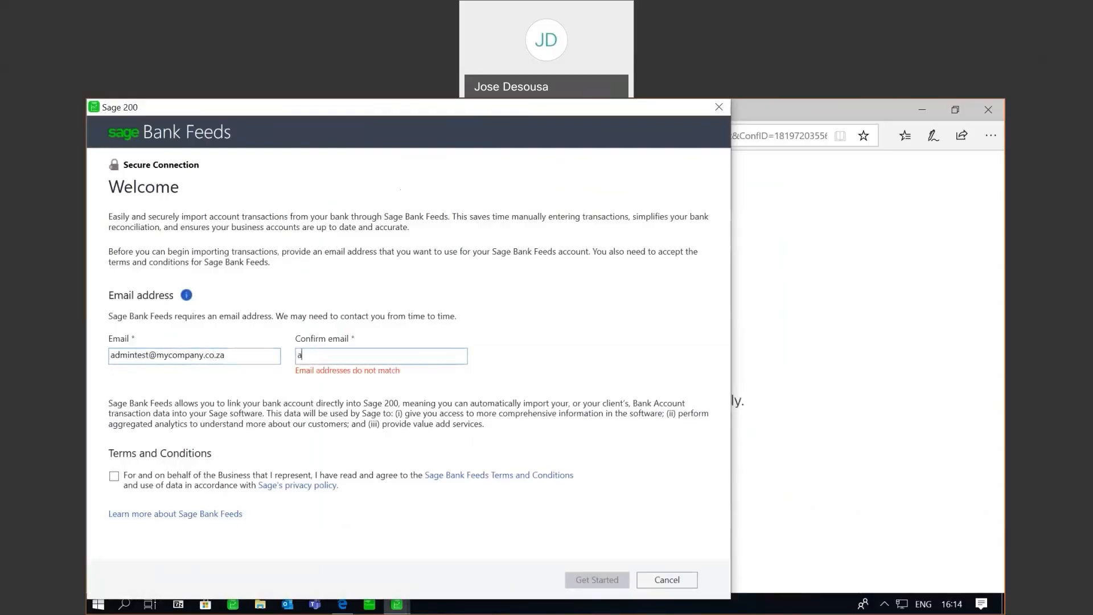
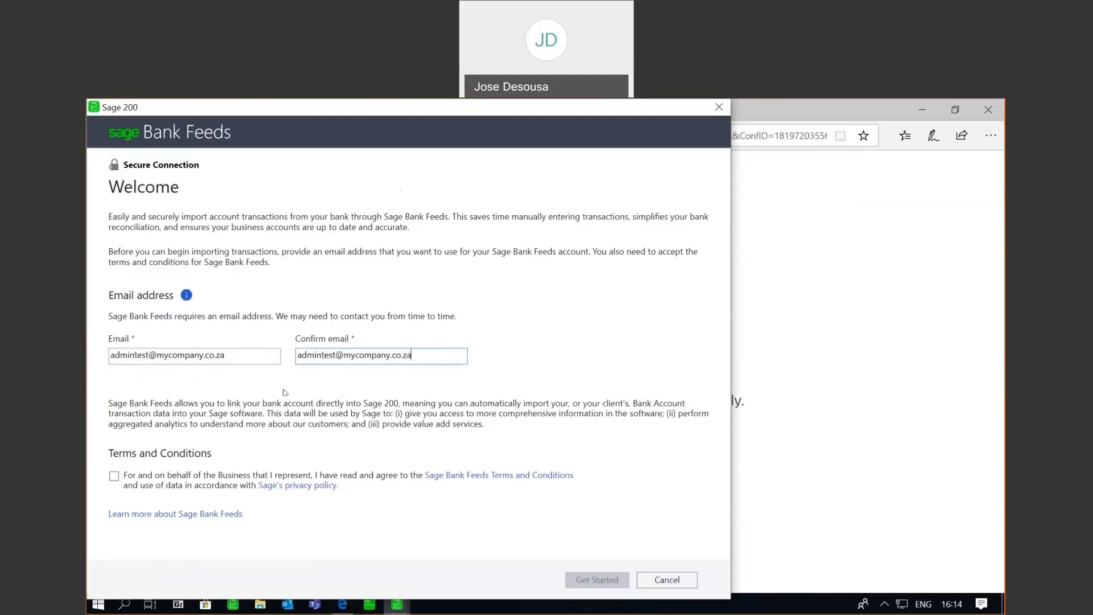
{"action": "left_click", "coordinate": [115, 476]}
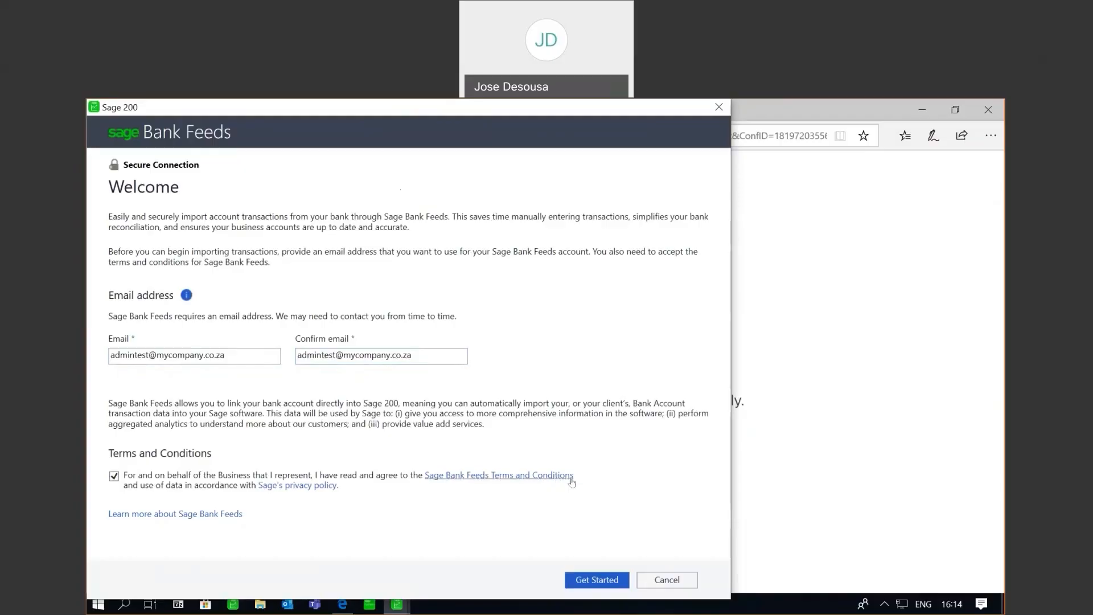
- Get started and pass the reCAPTCHA by selecting every car picture and verifying
{"action": "left_click", "coordinate": [595, 580]}
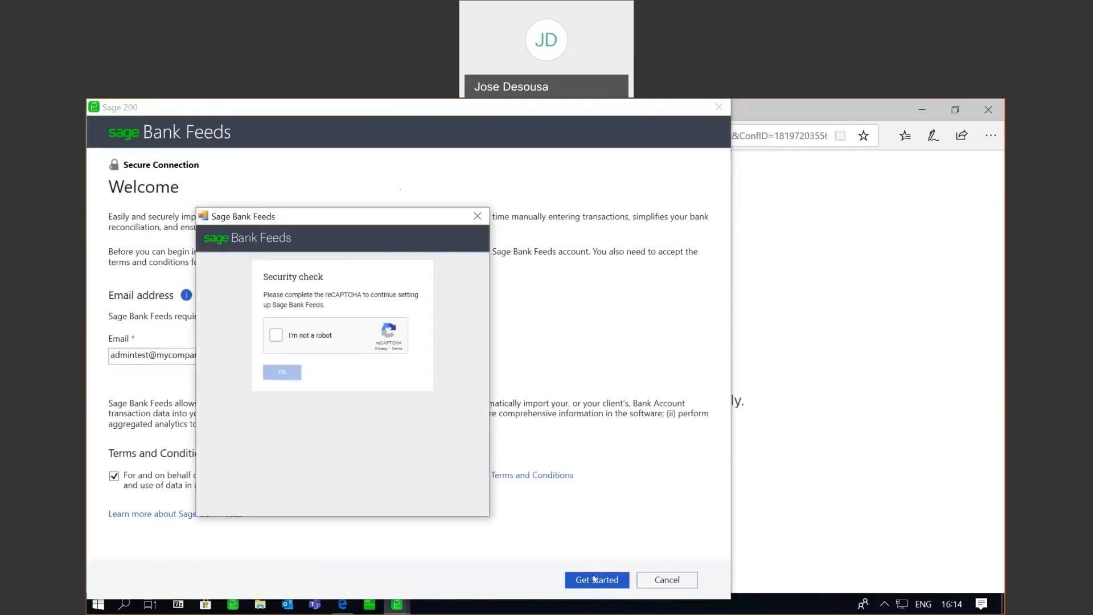
{"action": "left_click", "coordinate": [277, 337]}
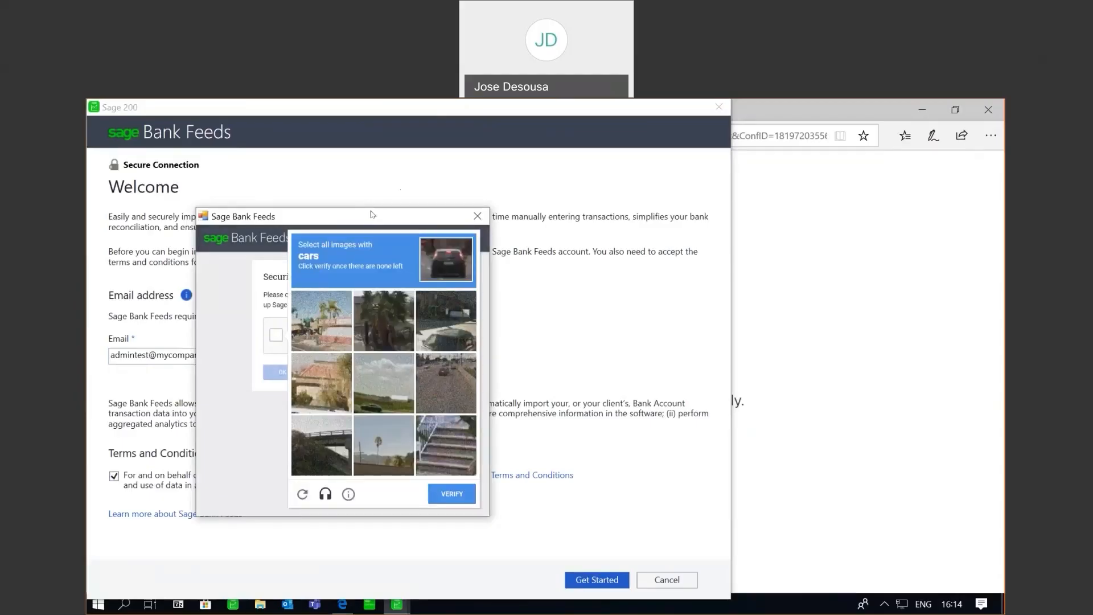
{"action": "left_click", "coordinate": [462, 322]}
{"action": "left_click", "coordinate": [450, 374]}
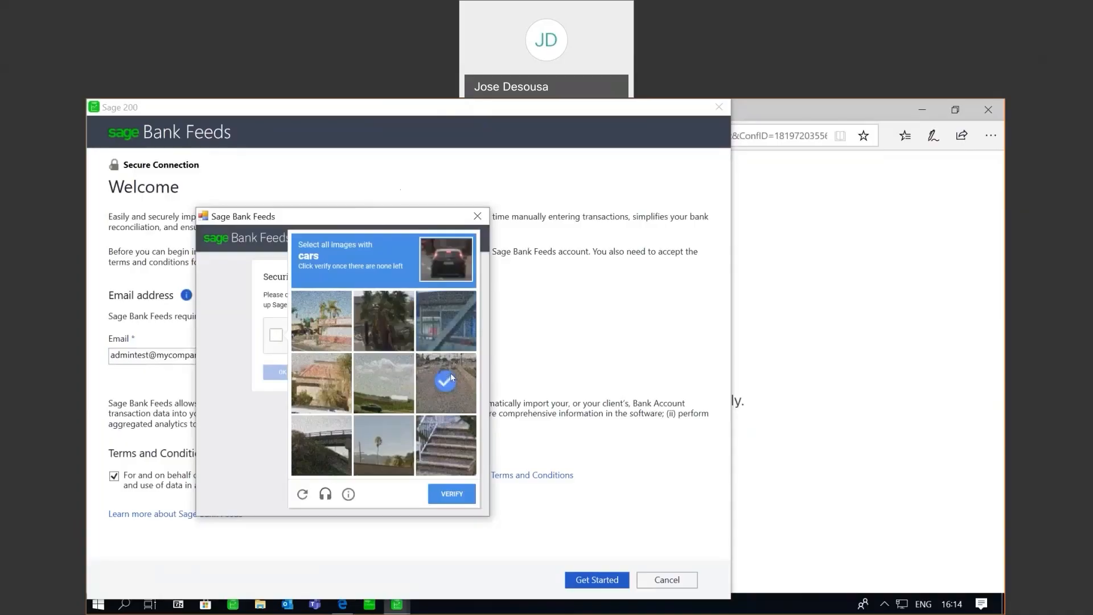
{"action": "left_click", "coordinate": [380, 378]}
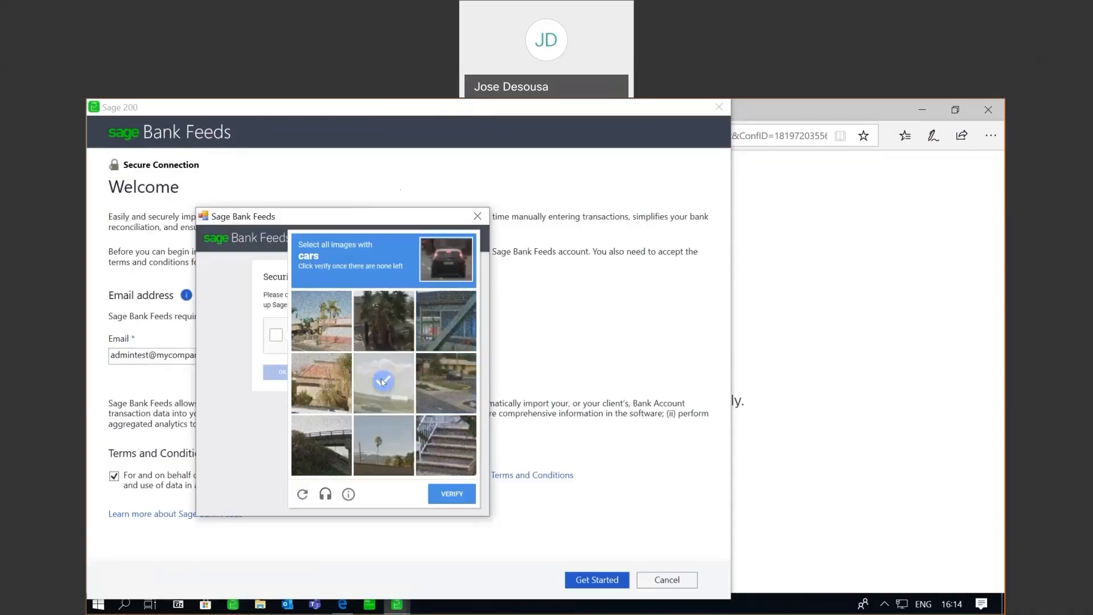
{"action": "left_click", "coordinate": [448, 384]}
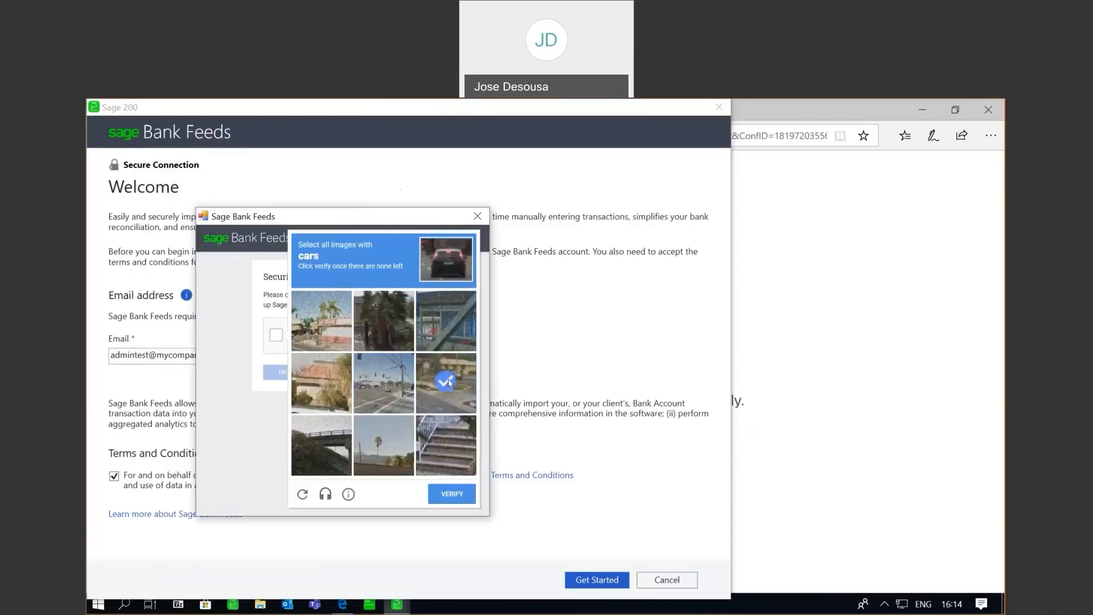
{"action": "left_click", "coordinate": [384, 392]}
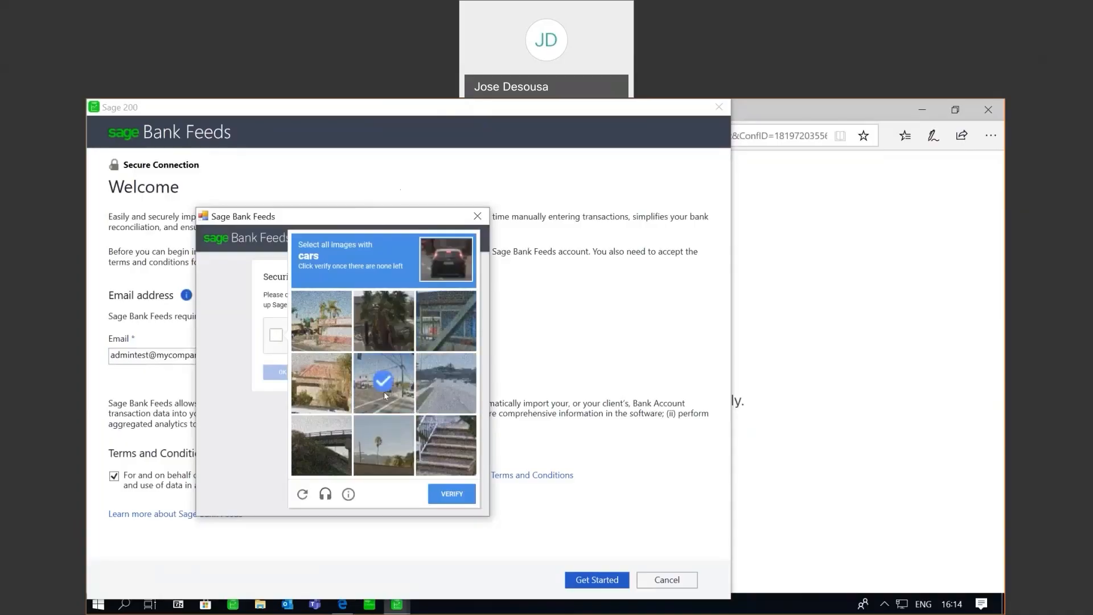
{"action": "left_click", "coordinate": [451, 395]}
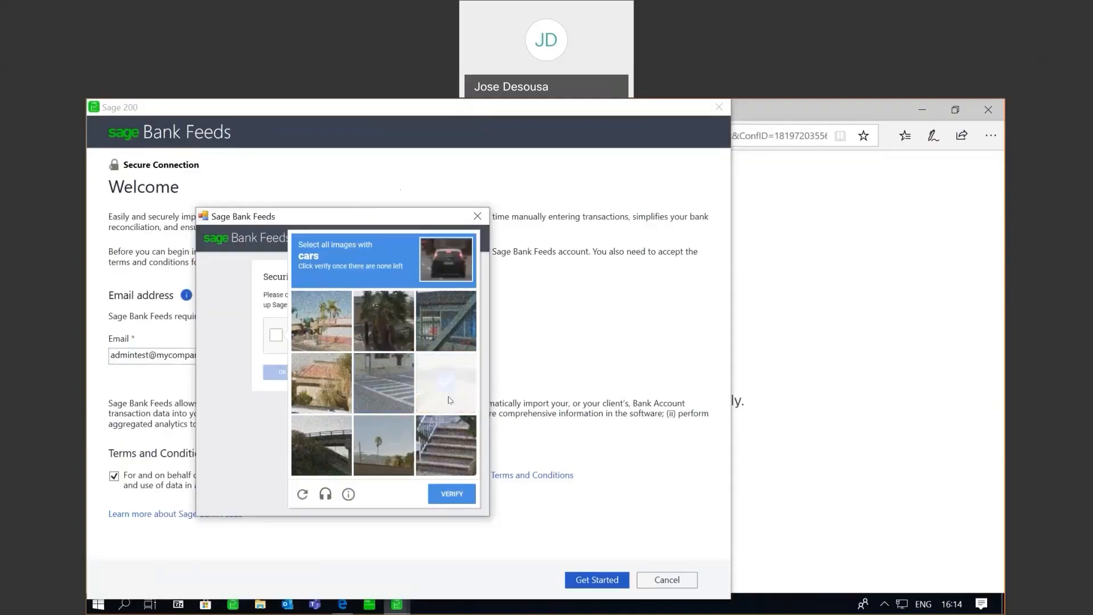
{"action": "left_click", "coordinate": [452, 495]}
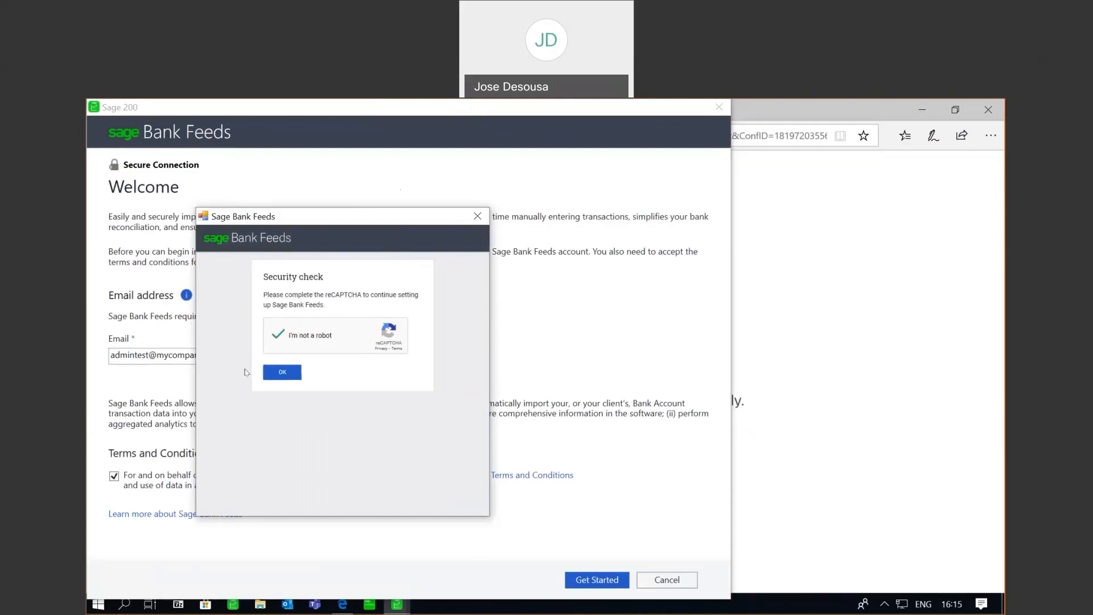
{"action": "left_click", "coordinate": [279, 373]}
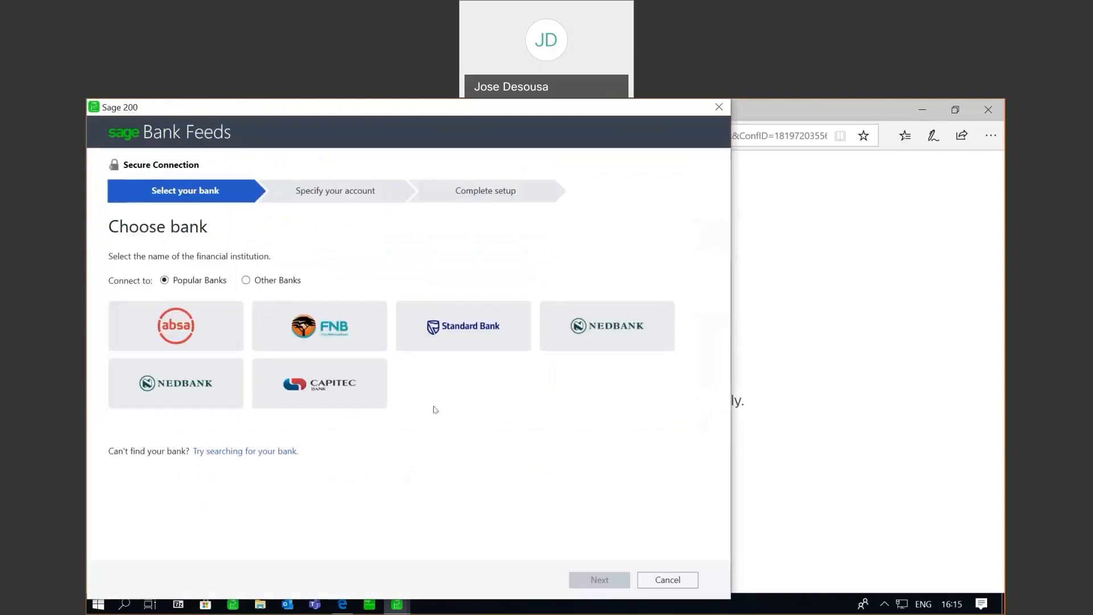
- Search other banks for 'Sa' and select Sage Demo Bank from the results
{"action": "left_click", "coordinate": [268, 452]}
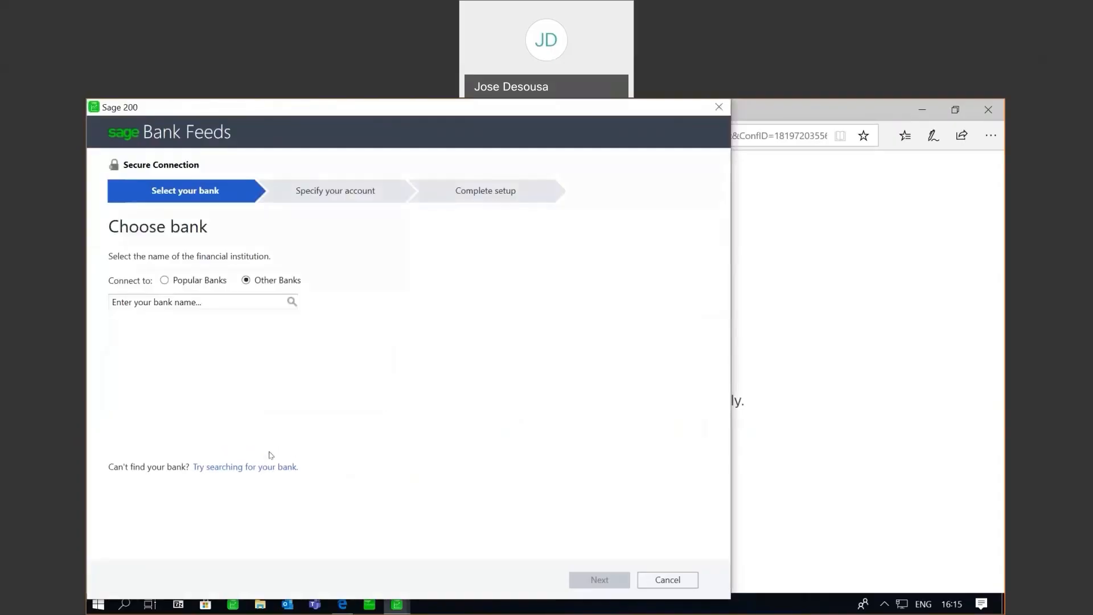
{"action": "left_click", "coordinate": [210, 302]}
{"action": "type", "text": "Sage Demo Bank"}
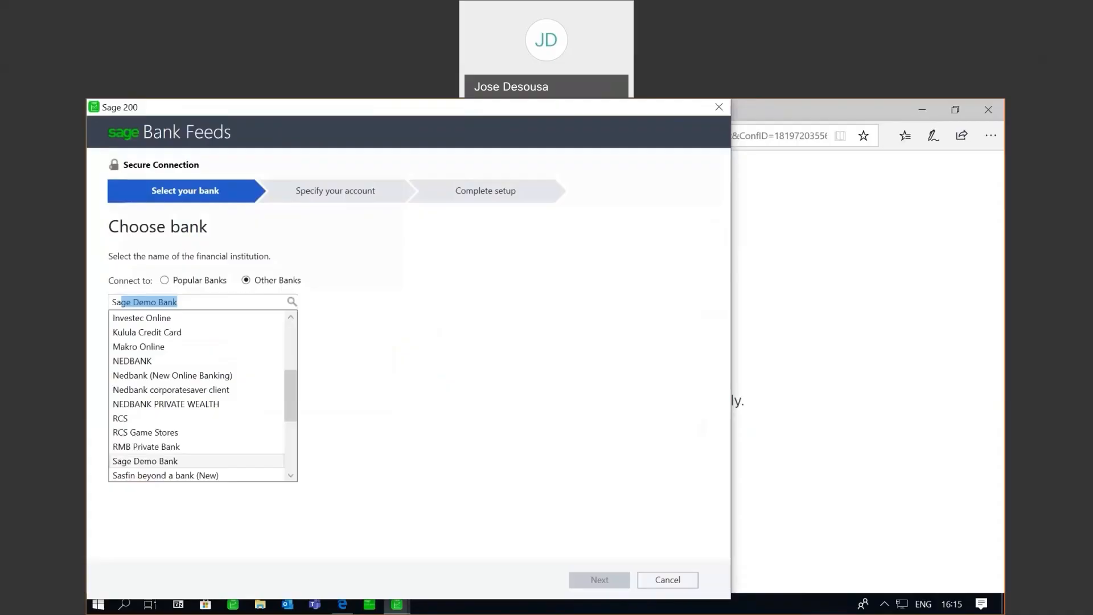
{"action": "mouse_move", "coordinate": [286, 410]}
{"action": "left_mouse_down"}
{"action": "mouse_move", "coordinate": [289, 459]}
{"action": "mouse_move", "coordinate": [286, 349]}
{"action": "mouse_move", "coordinate": [289, 406]}
{"action": "left_mouse_up"}
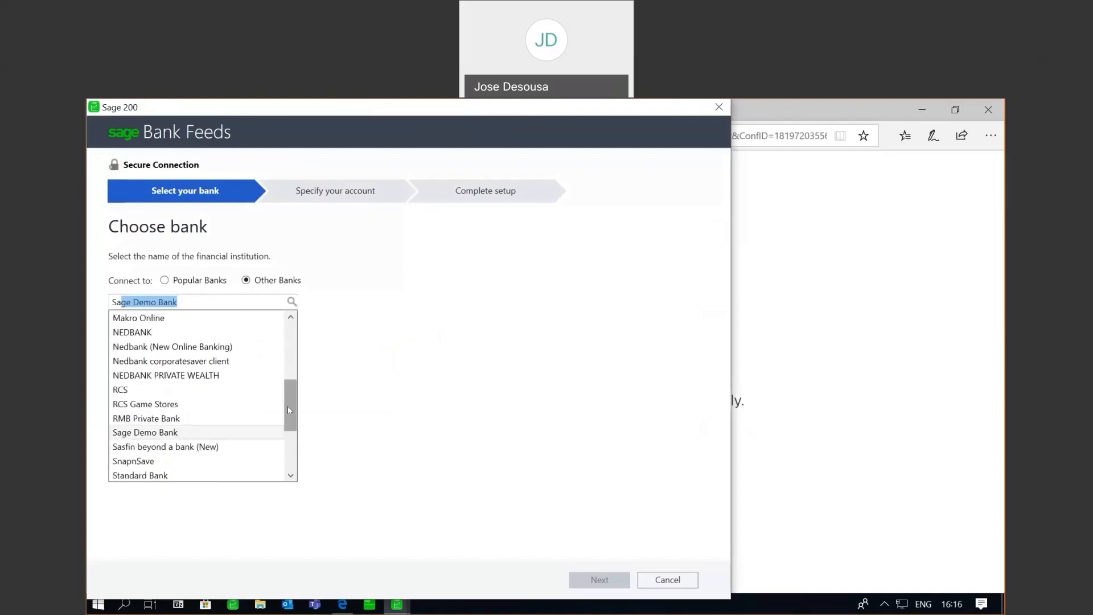
{"action": "left_click", "coordinate": [204, 432]}
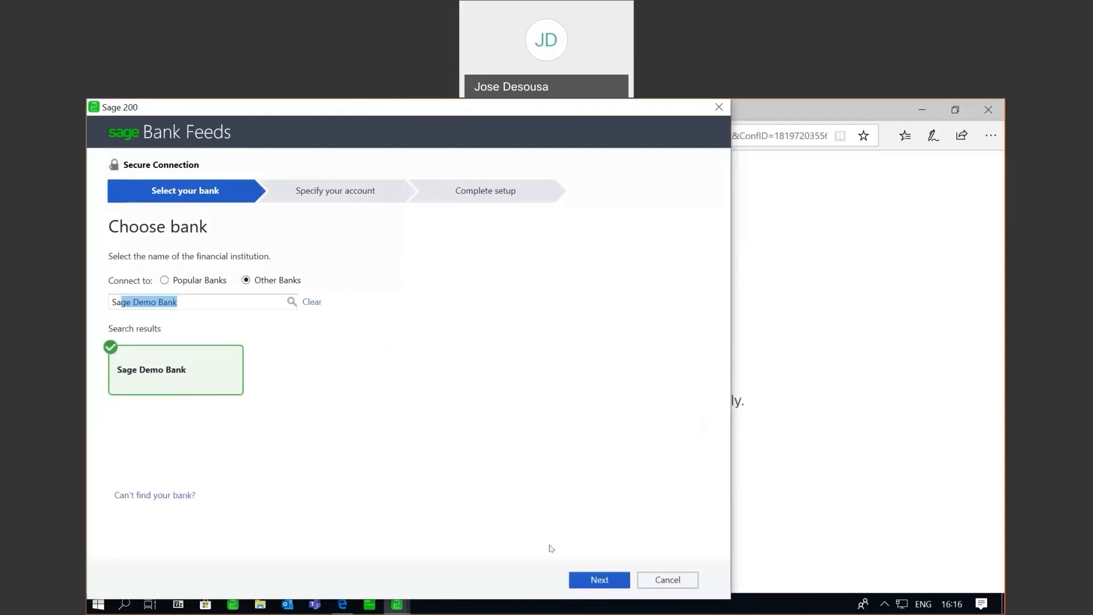
- Sign in to the demo bank with sample transactions and choose the Demo Bank account
{"action": "left_click", "coordinate": [586, 580]}
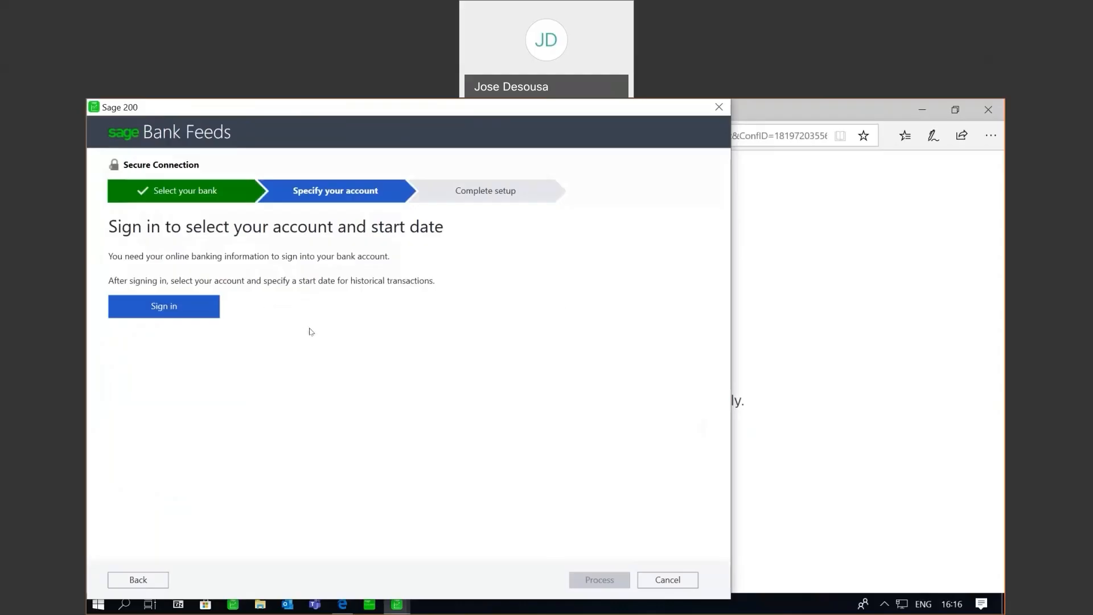
{"action": "left_click", "coordinate": [191, 308]}
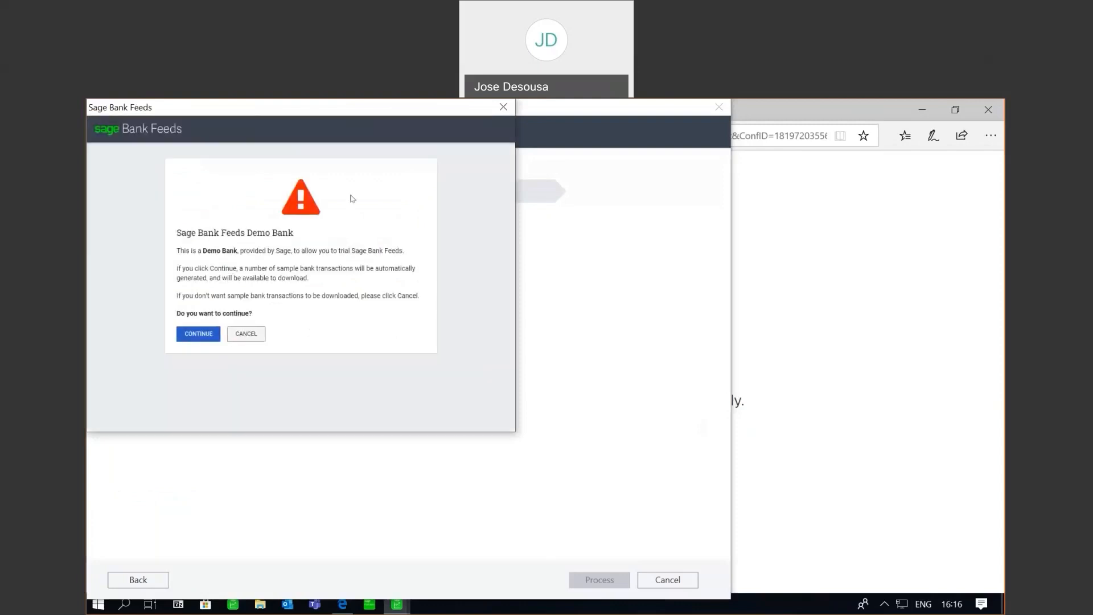
{"action": "left_click", "coordinate": [193, 334]}
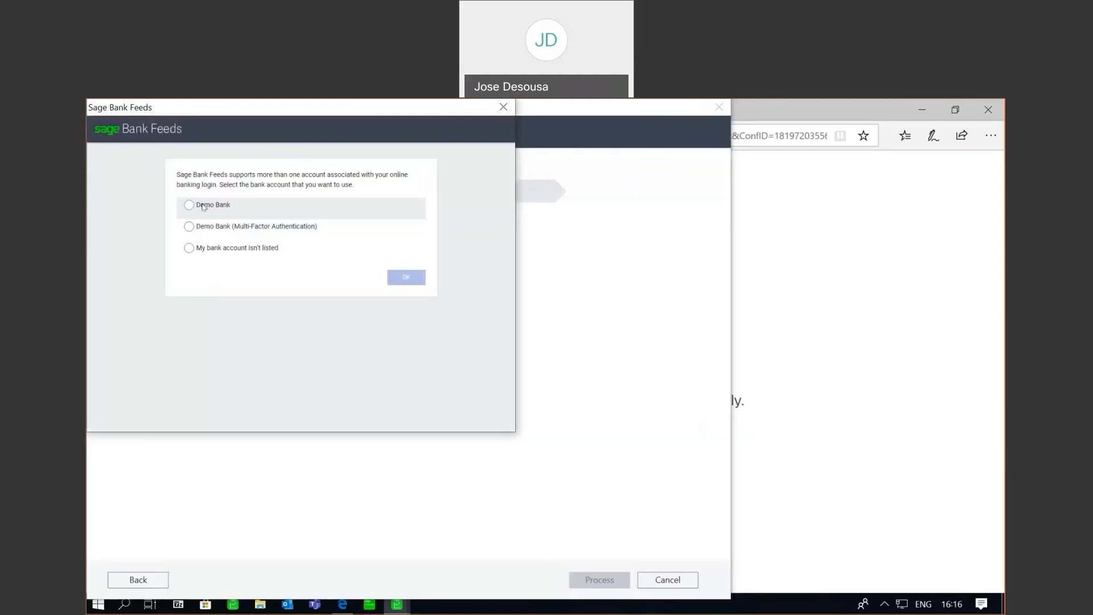
{"action": "left_click", "coordinate": [203, 206]}
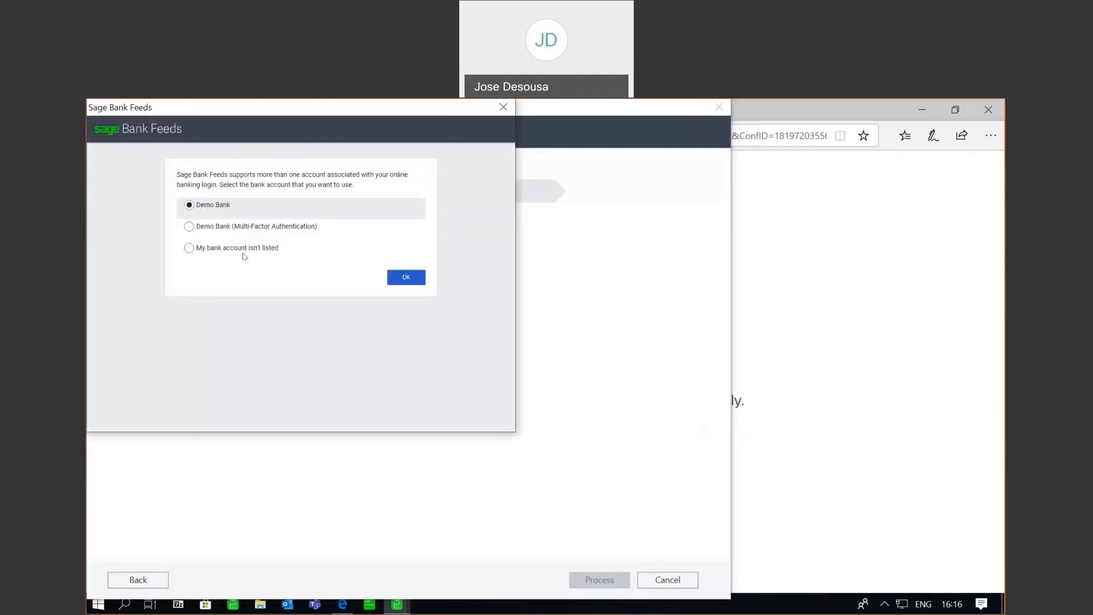
{"action": "left_click", "coordinate": [407, 279]}
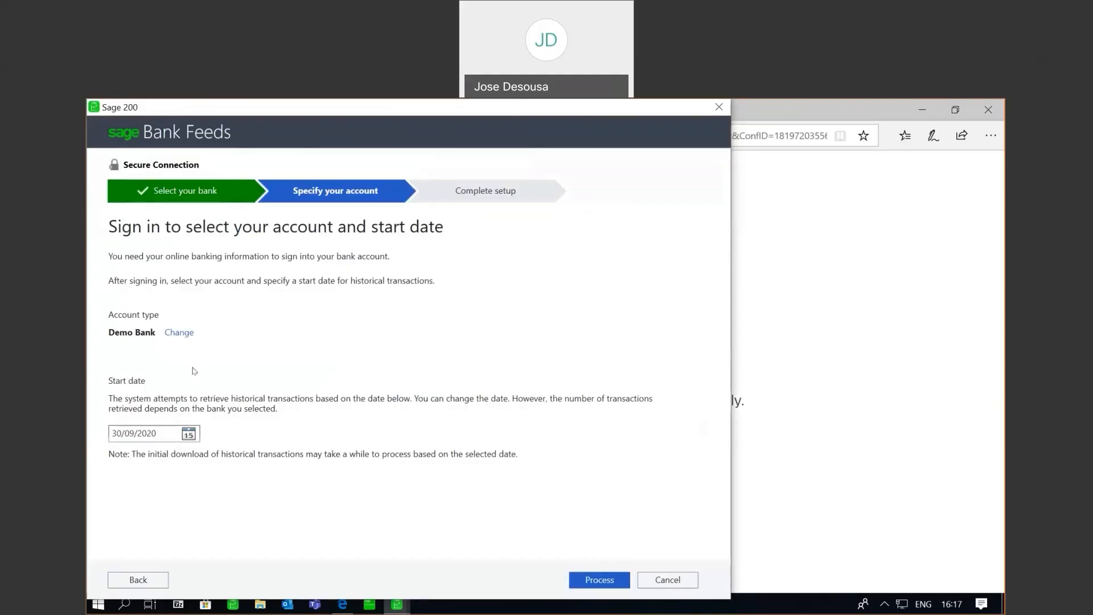
- Set the transaction start date to 01/10/2020 and process the connection
{"action": "left_click", "coordinate": [188, 436]}
{"action": "left_click", "coordinate": [225, 452]}
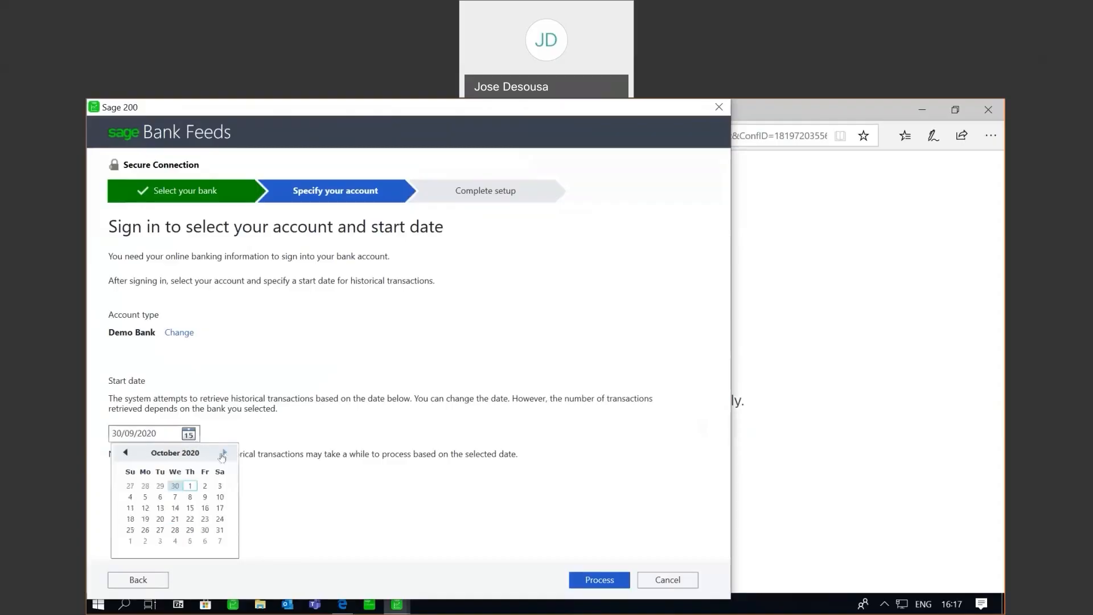
{"action": "left_click", "coordinate": [190, 487]}
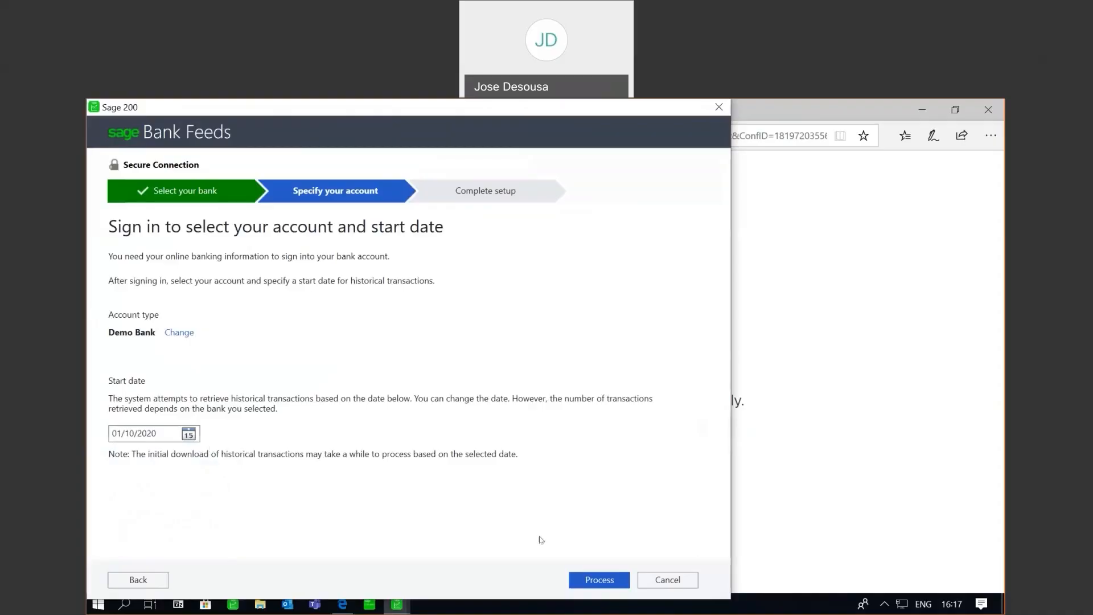
{"action": "left_click", "coordinate": [589, 580]}
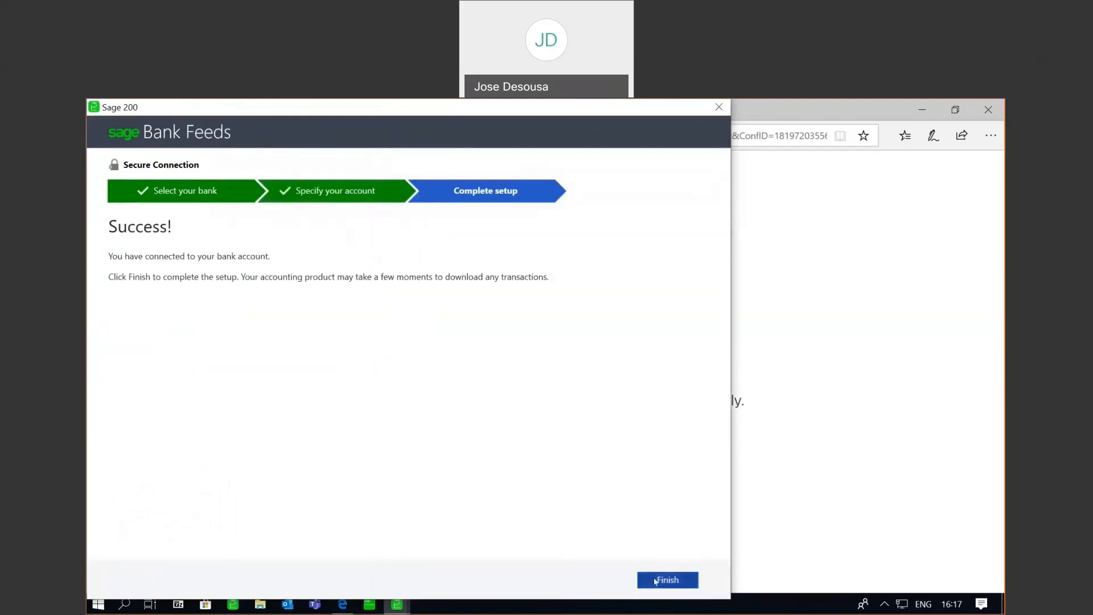
- Finish the bank feed setup, acknowledge success, and close the bank feeds and ledger account dialogs
{"action": "left_click", "coordinate": [656, 582]}
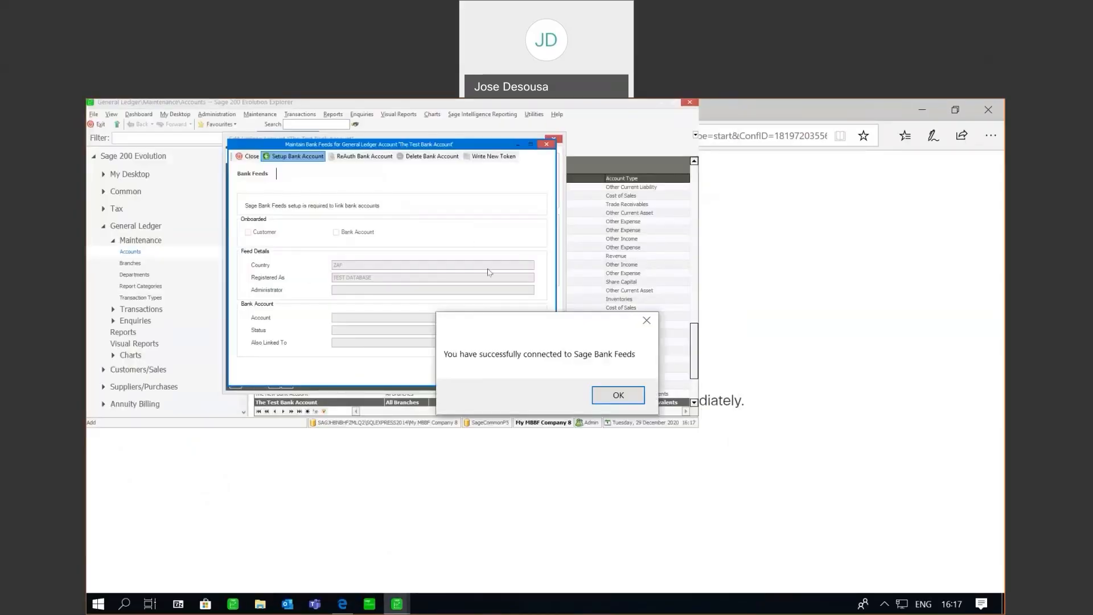
{"action": "left_click", "coordinate": [610, 393]}
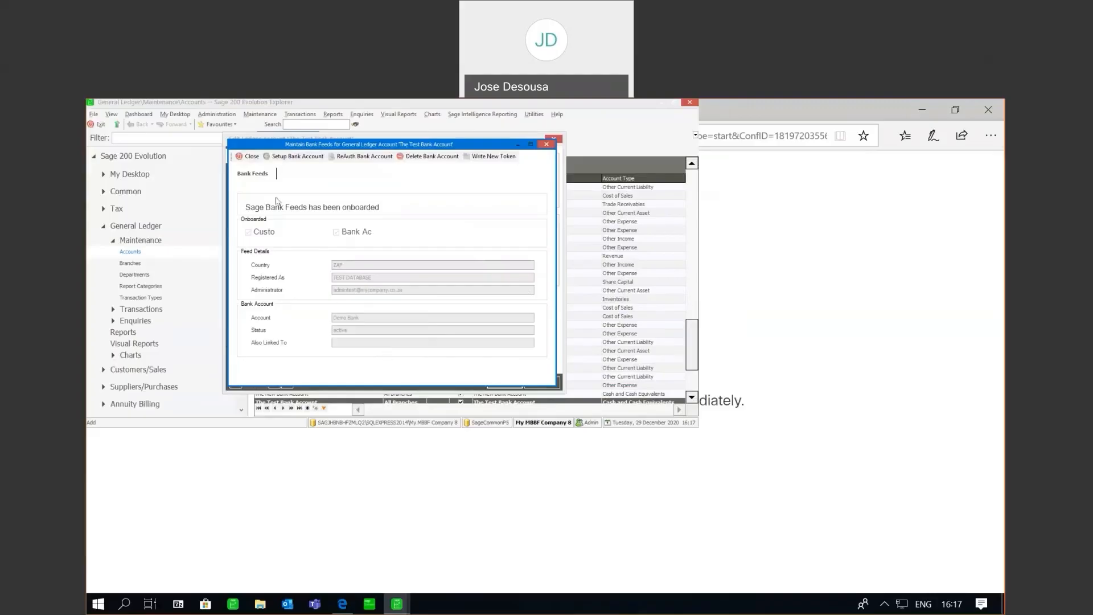
{"action": "left_click", "coordinate": [249, 156]}
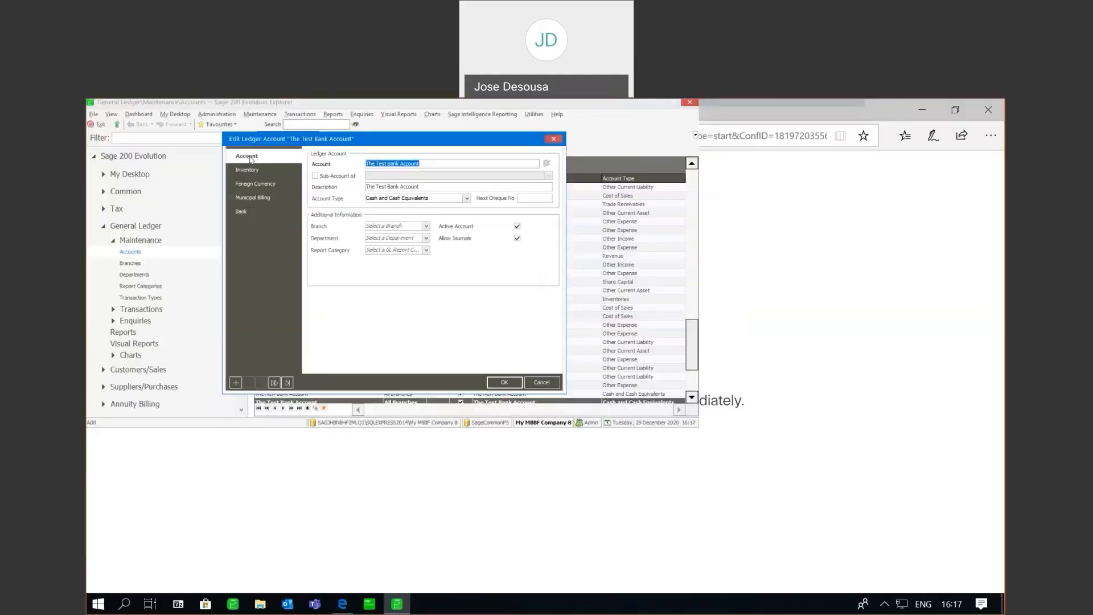
{"action": "left_click", "coordinate": [501, 384]}
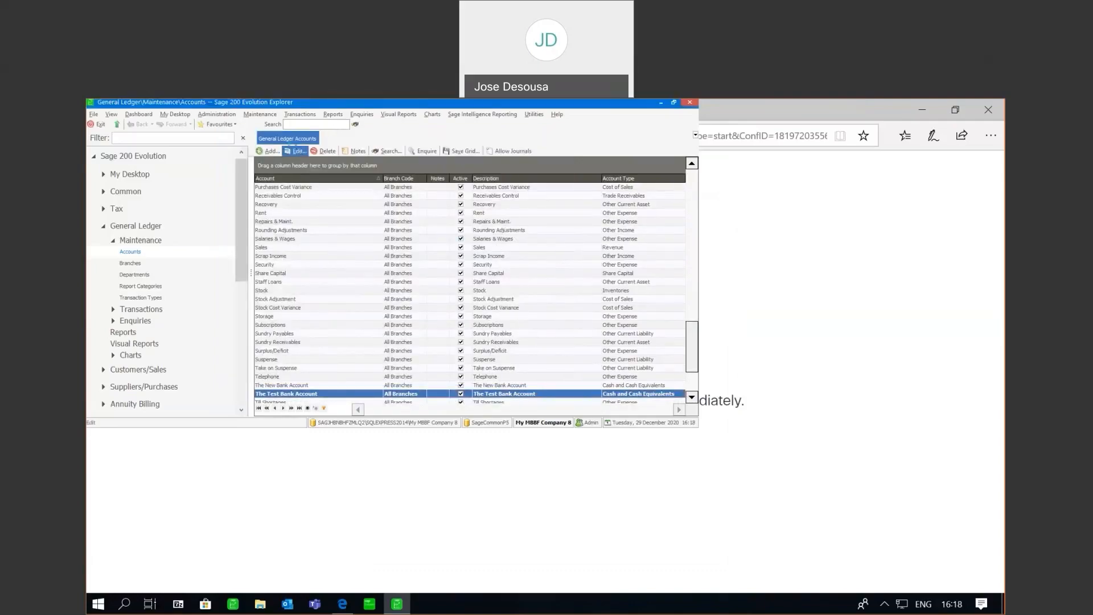
- Reopen The Test Bank Account's bank feeds details to check it is onboarded with Demo Bank
{"action": "left_click", "coordinate": [298, 152]}
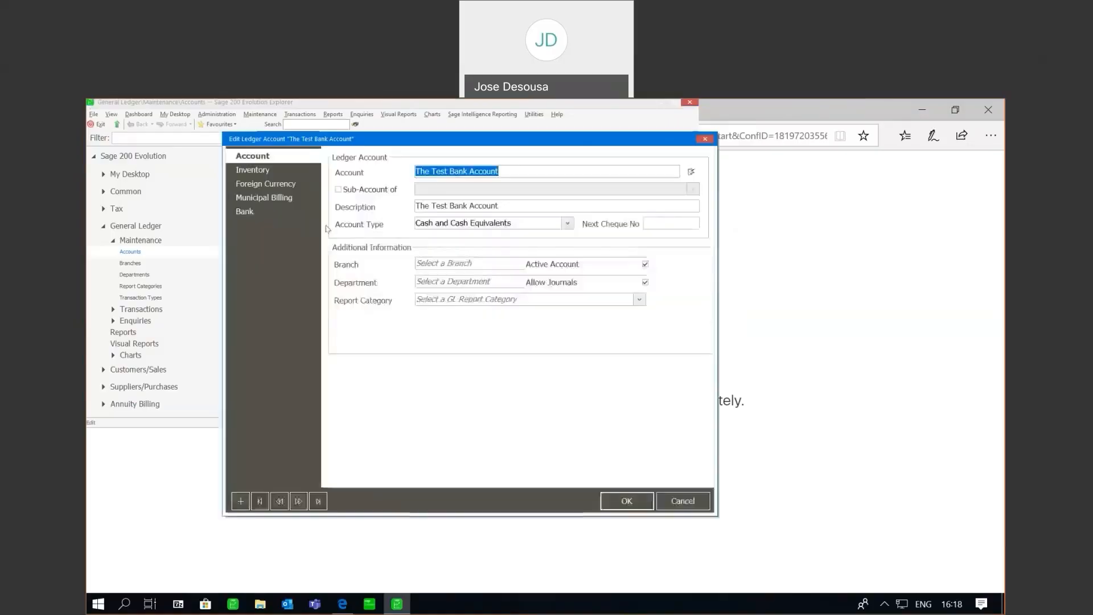
{"action": "left_click", "coordinate": [278, 214]}
{"action": "left_click", "coordinate": [365, 320]}
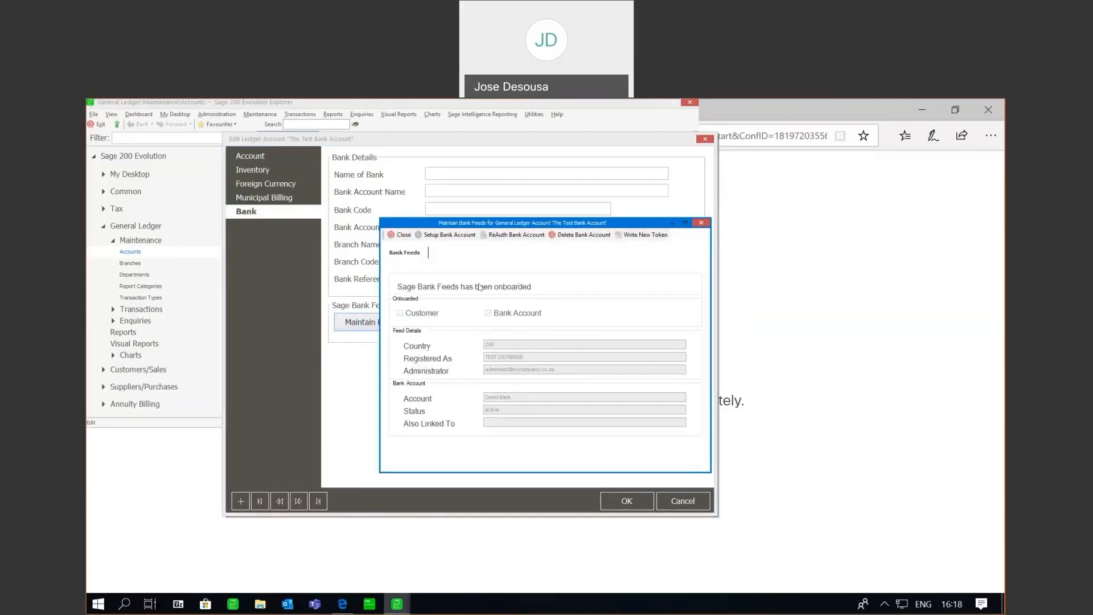
{"action": "left_click", "coordinate": [404, 235]}
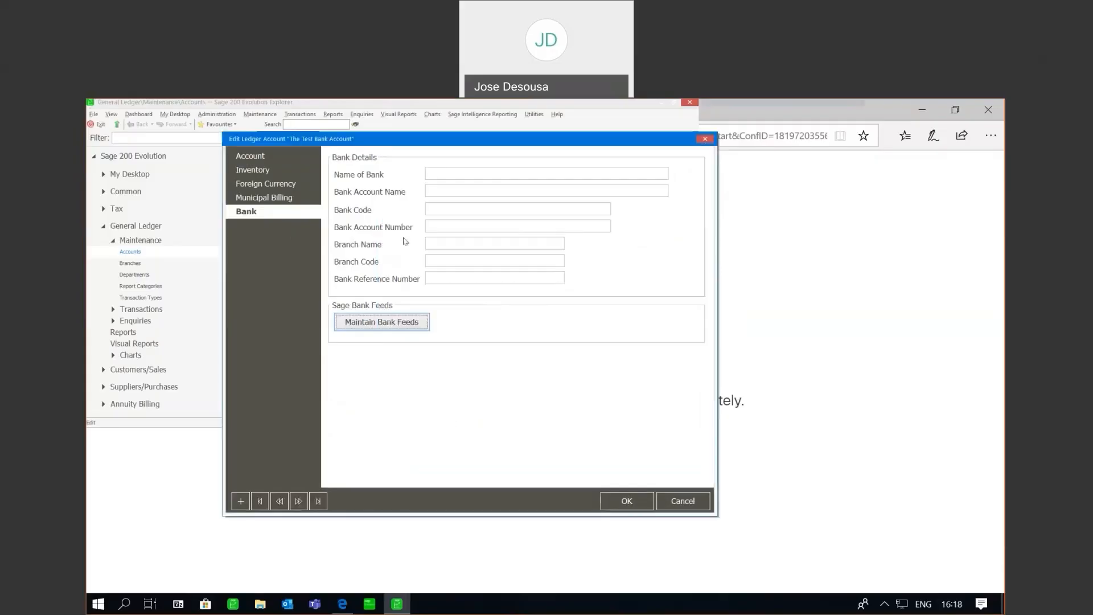
{"action": "left_click", "coordinate": [626, 501]}
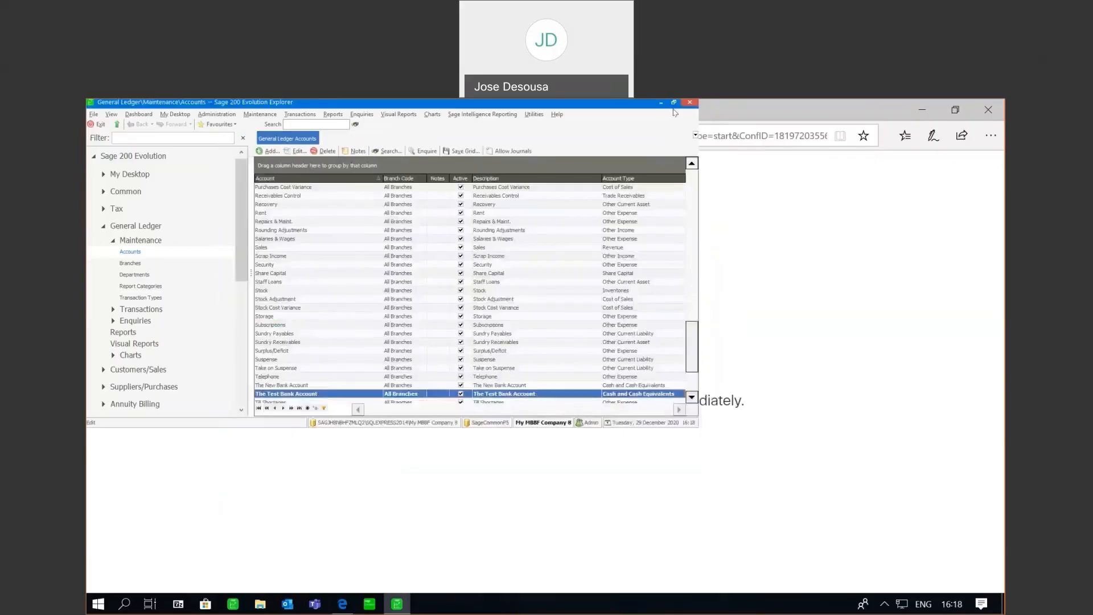
- Cancel the accidental exit prompt and maximise the Sage 200 Evolution window
{"action": "left_click", "coordinate": [690, 102]}
{"action": "left_click", "coordinate": [532, 310]}
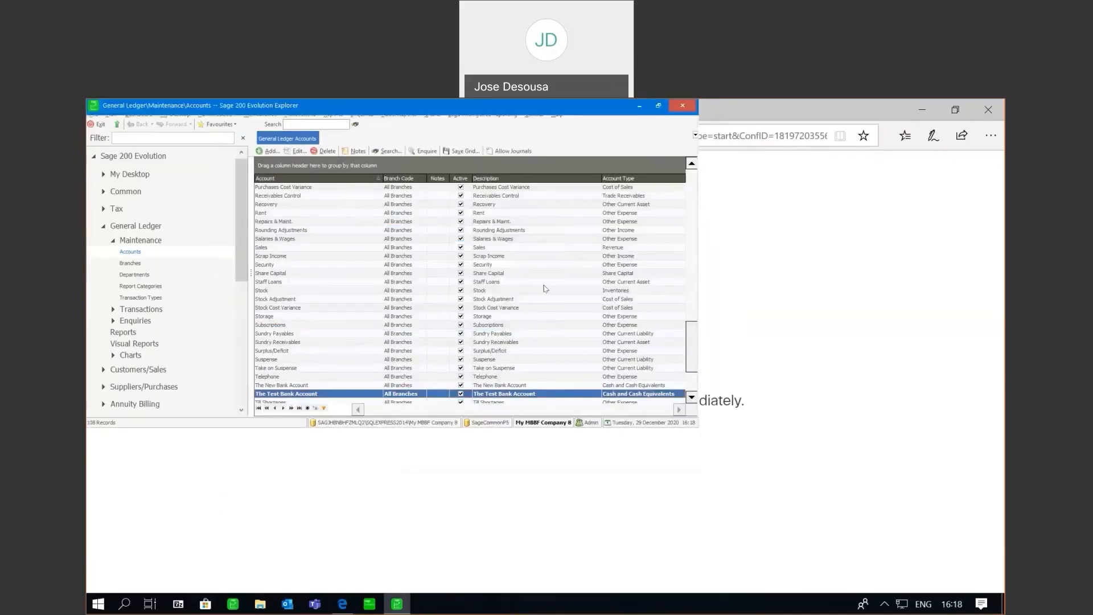
{"action": "left_click", "coordinate": [659, 107]}
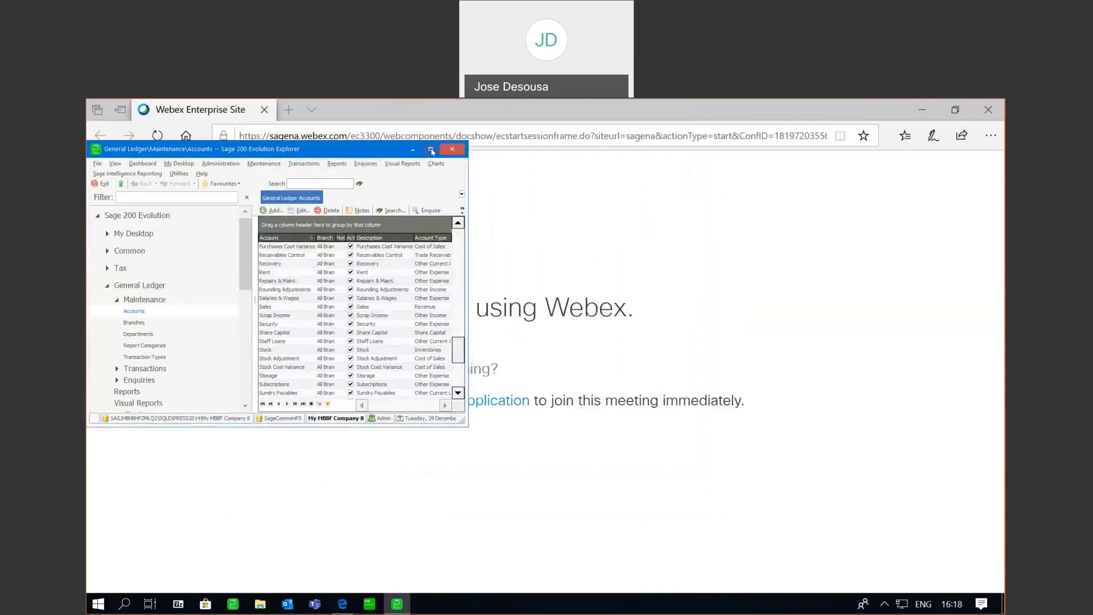
{"action": "left_click", "coordinate": [431, 149]}
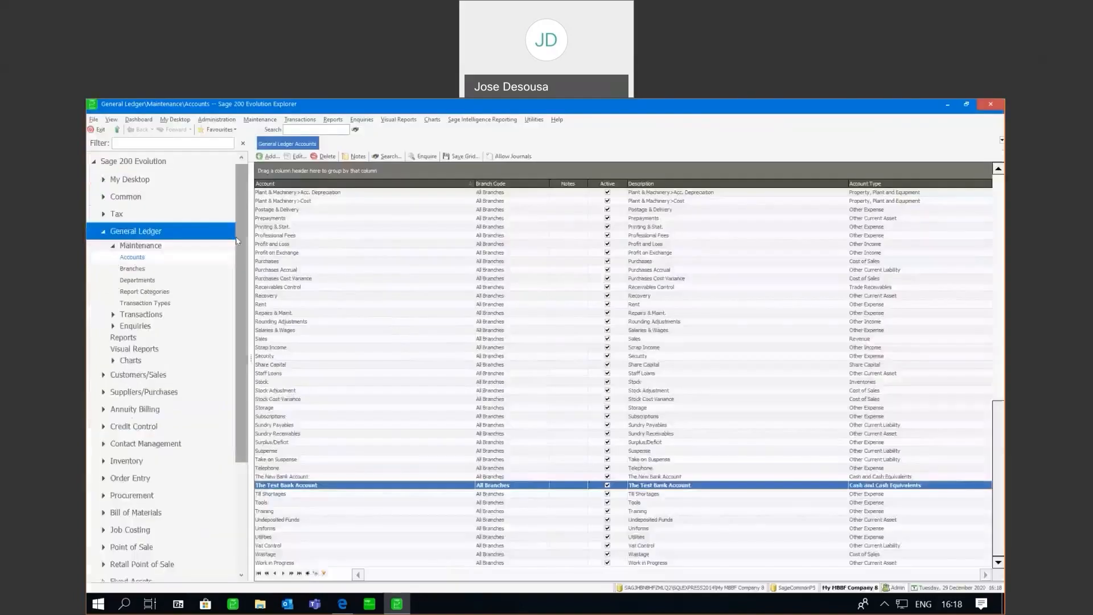
- Start a new cashbook batch and set its Integration bank account to The Test Bank Account
{"action": "left_click", "coordinate": [159, 316]}
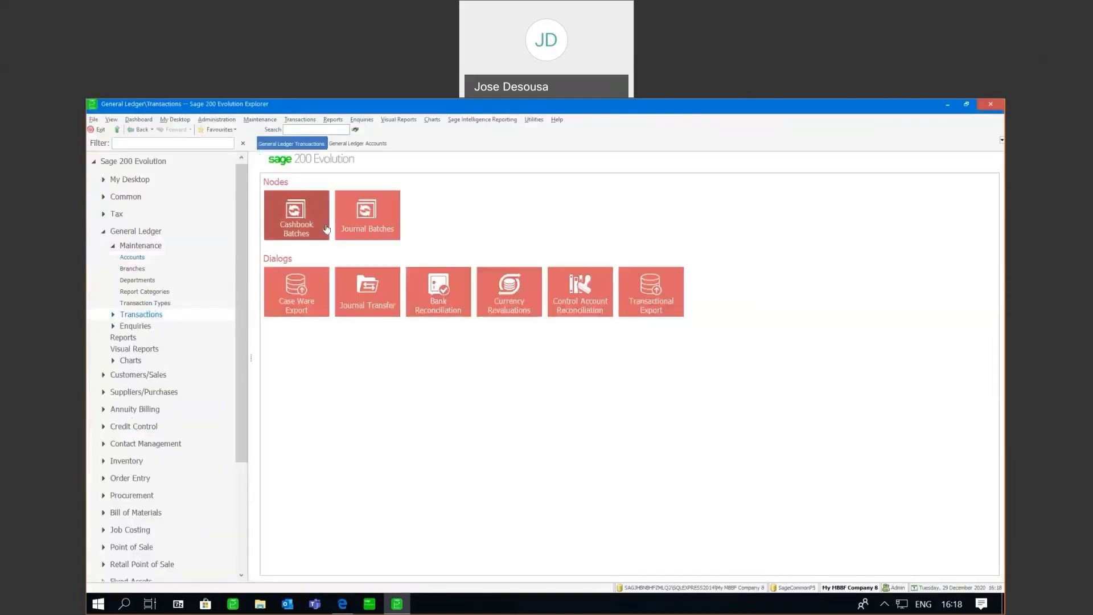
{"action": "left_click", "coordinate": [304, 228]}
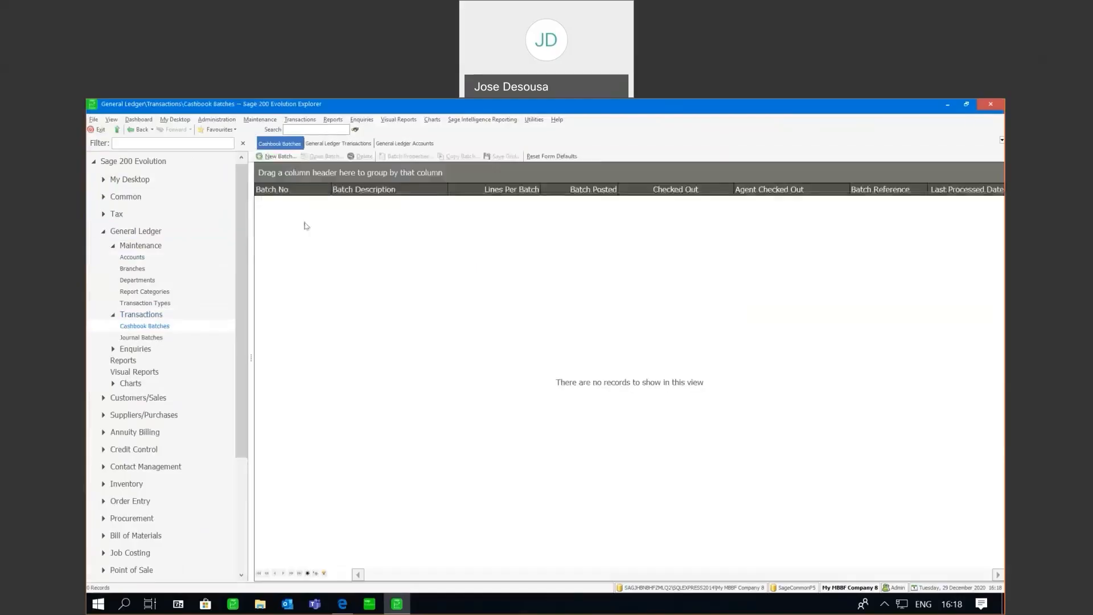
{"action": "left_click", "coordinate": [279, 157]}
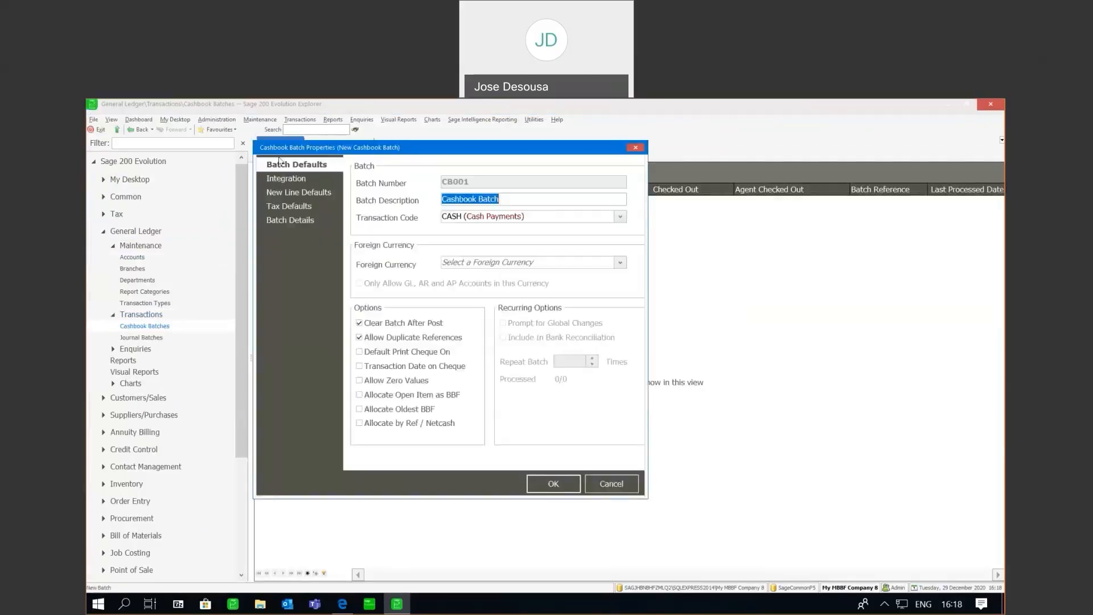
{"action": "left_click", "coordinate": [304, 184]}
{"action": "left_click", "coordinate": [473, 251]}
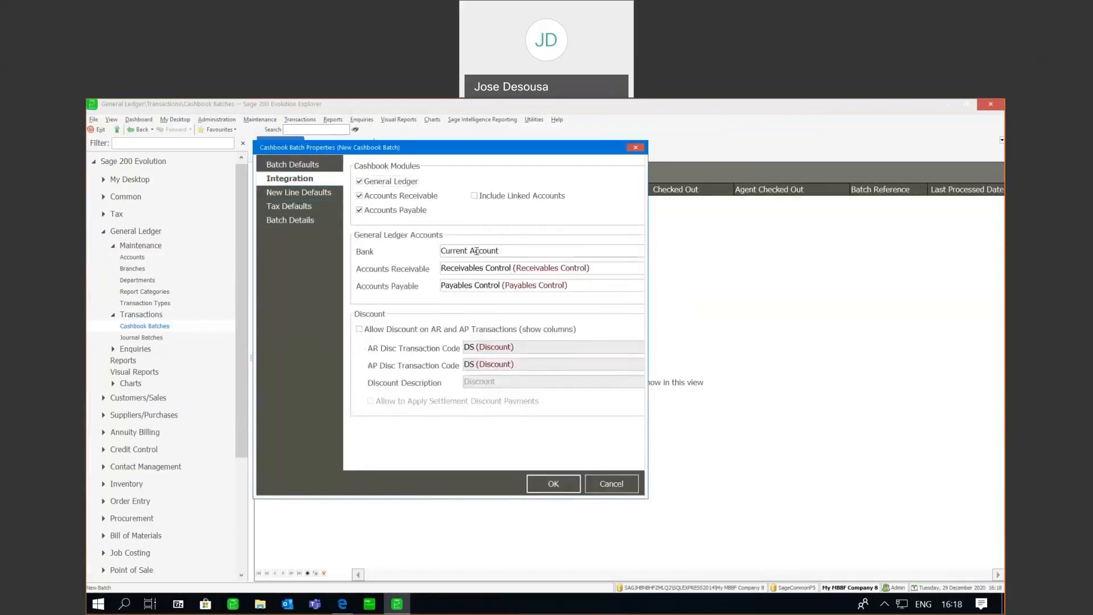
{"action": "key", "text": "BackSpace"}
{"action": "key", "text": "BackSpace"}
{"action": "key", "text": "BackSpace"}
{"action": "key", "text": "BackSpace"}
{"action": "key", "text": "BackSpace"}
{"action": "key", "text": "BackSpace"}
{"action": "key", "text": "BackSpace"}
{"action": "key", "text": "BackSpace"}
{"action": "key", "text": "BackSpace"}
{"action": "key", "text": "BackSpace"}
{"action": "key", "text": "BackSpace"}
{"action": "key", "text": "BackSpace"}
{"action": "key", "text": "BackSpace"}
{"action": "key", "text": "BackSpace"}
{"action": "key", "text": "BackSpace"}
{"action": "type", "text": "The Test Bank"}
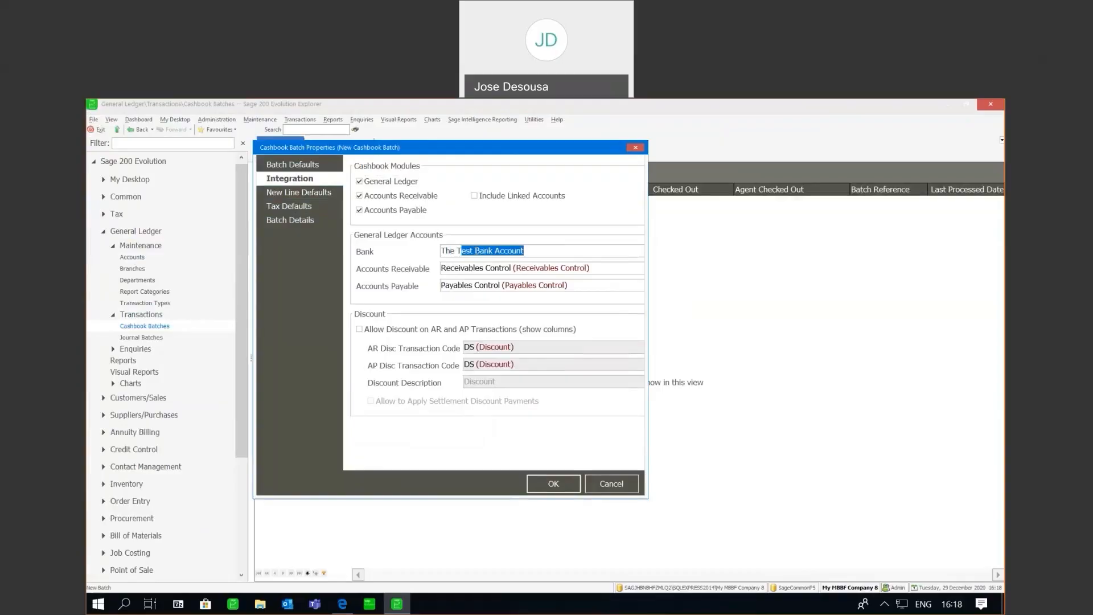
{"action": "key", "text": "Return"}
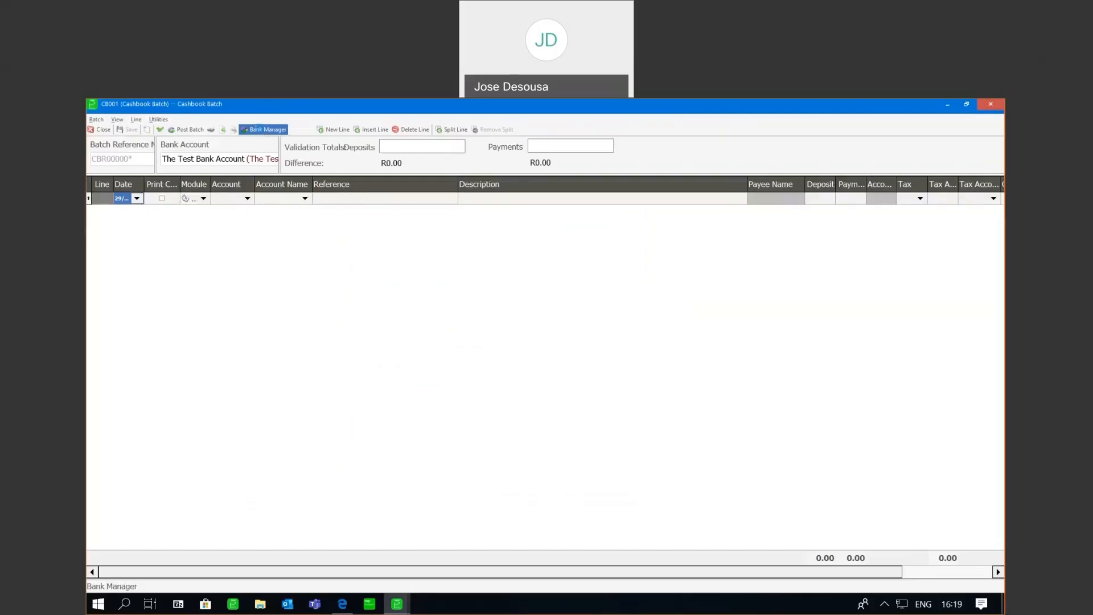
- Fetch the bank feed statement via Bank Manager, maximise the 201-row preview, and select the first transaction
{"action": "left_click", "coordinate": [259, 130]}
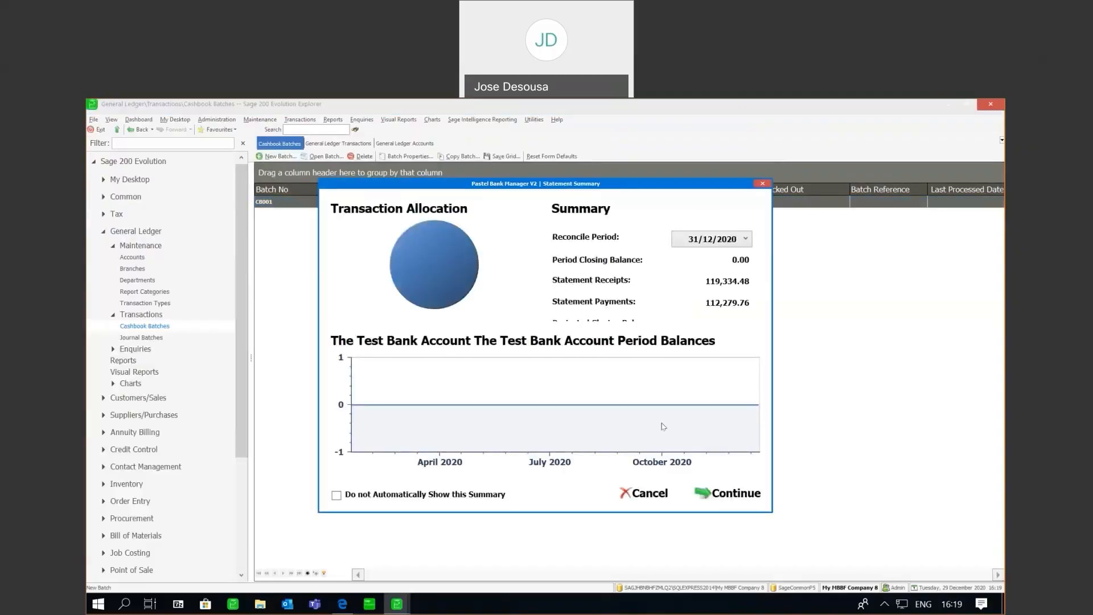
{"action": "left_click", "coordinate": [731, 499]}
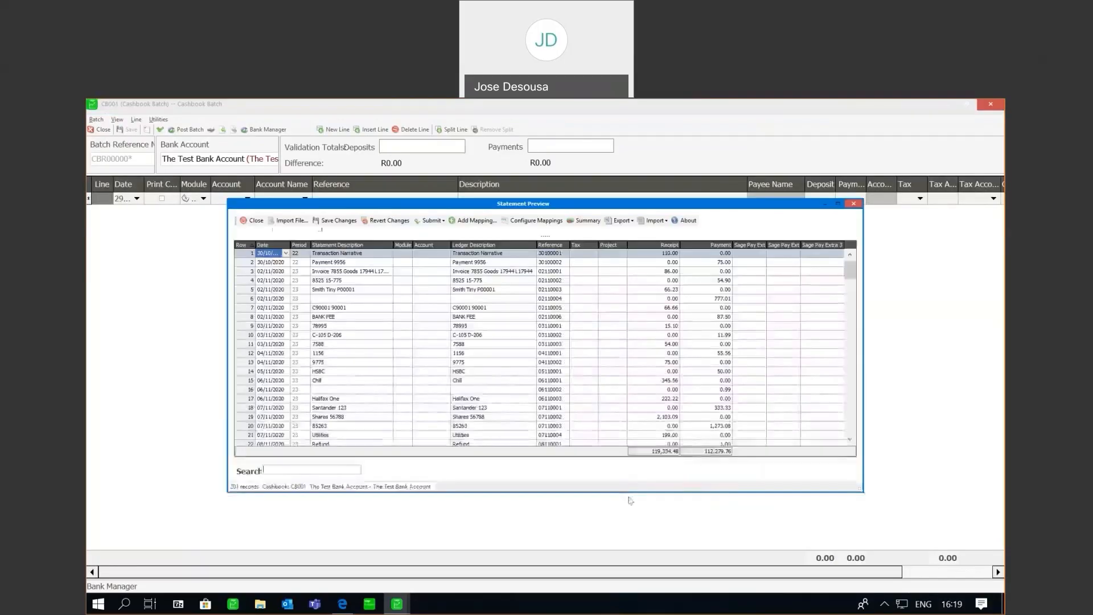
{"action": "left_click", "coordinate": [839, 204]}
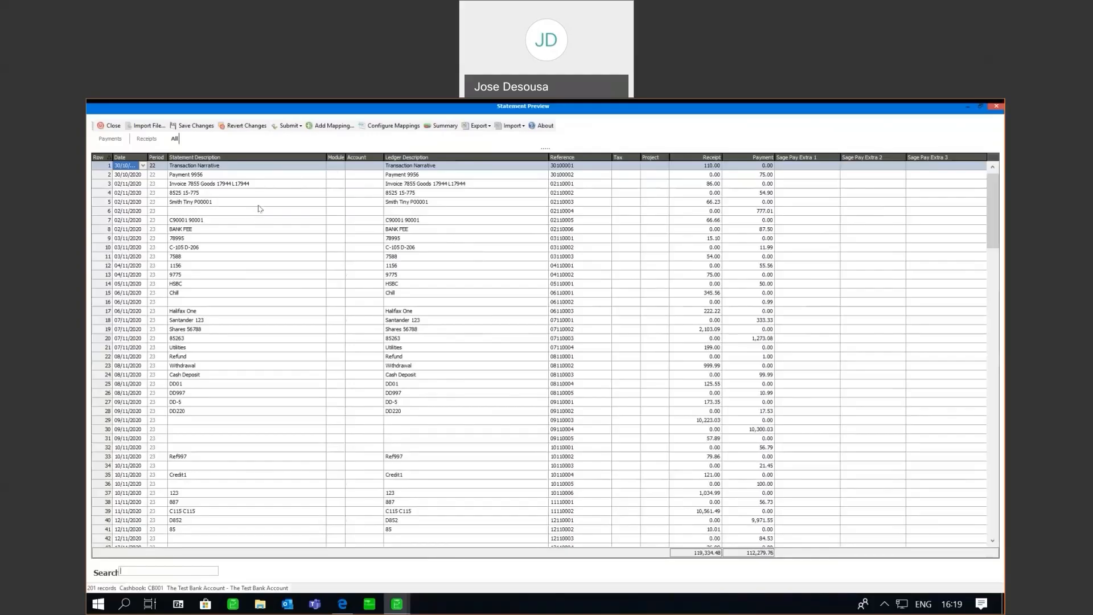
{"action": "left_click", "coordinate": [339, 168]}
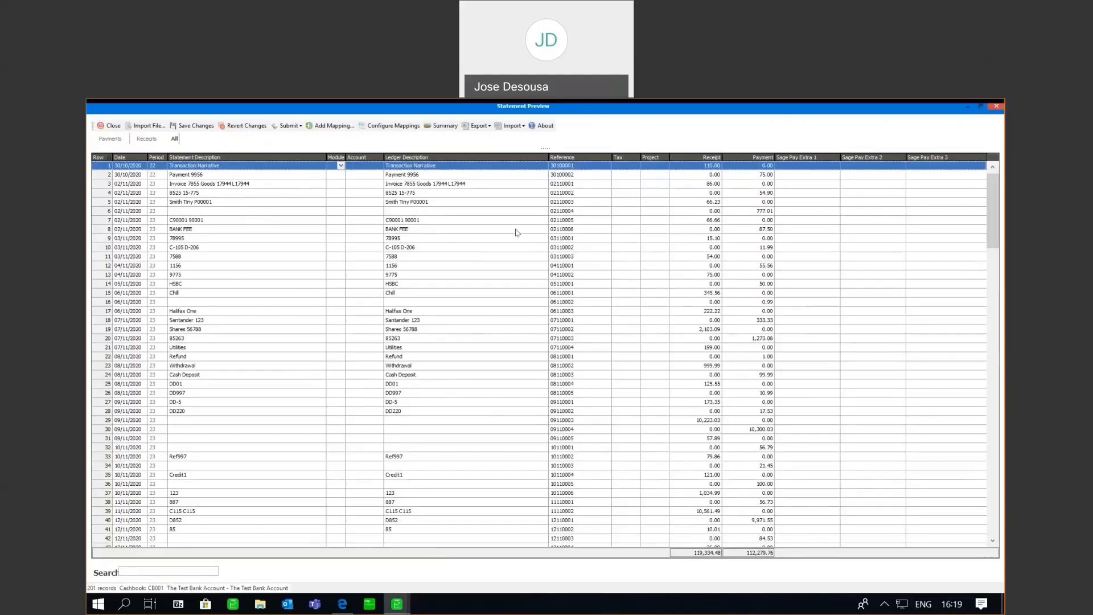
- Submit all 201 statement lines into cashbook batch CB001, then save and close it
{"action": "left_click", "coordinate": [289, 125]}
{"action": "left_click", "coordinate": [289, 124]}
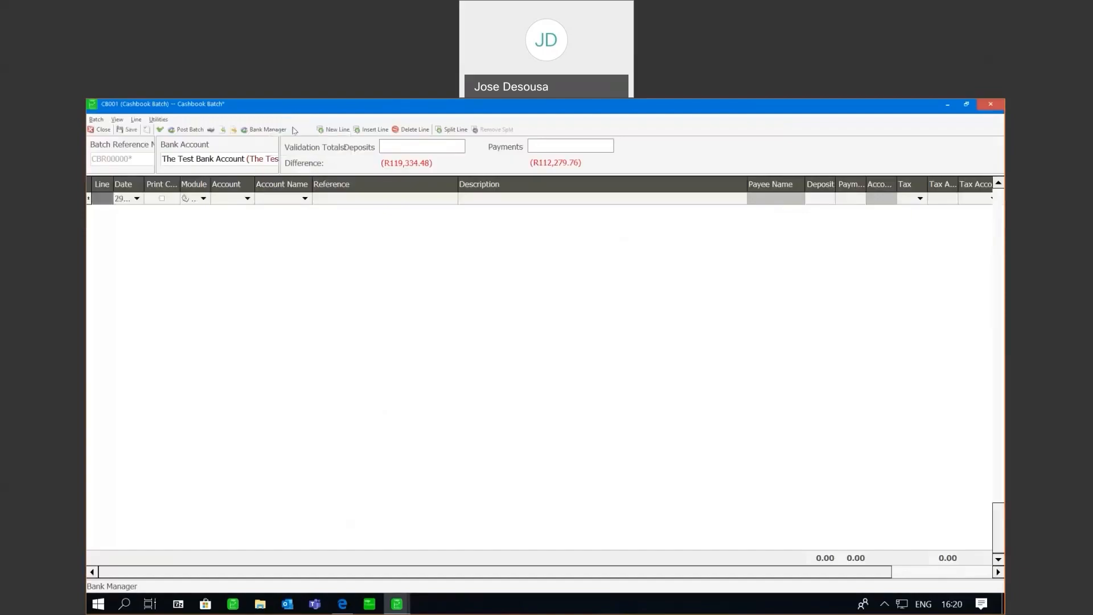
{"action": "left_click", "coordinate": [385, 346]}
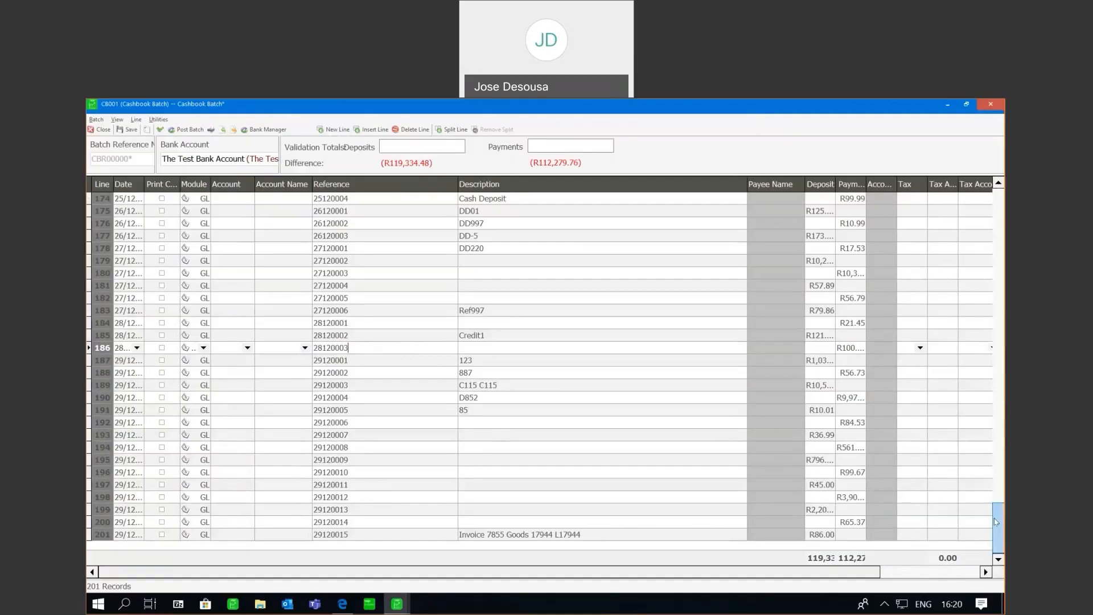
{"action": "left_click", "coordinate": [132, 131]}
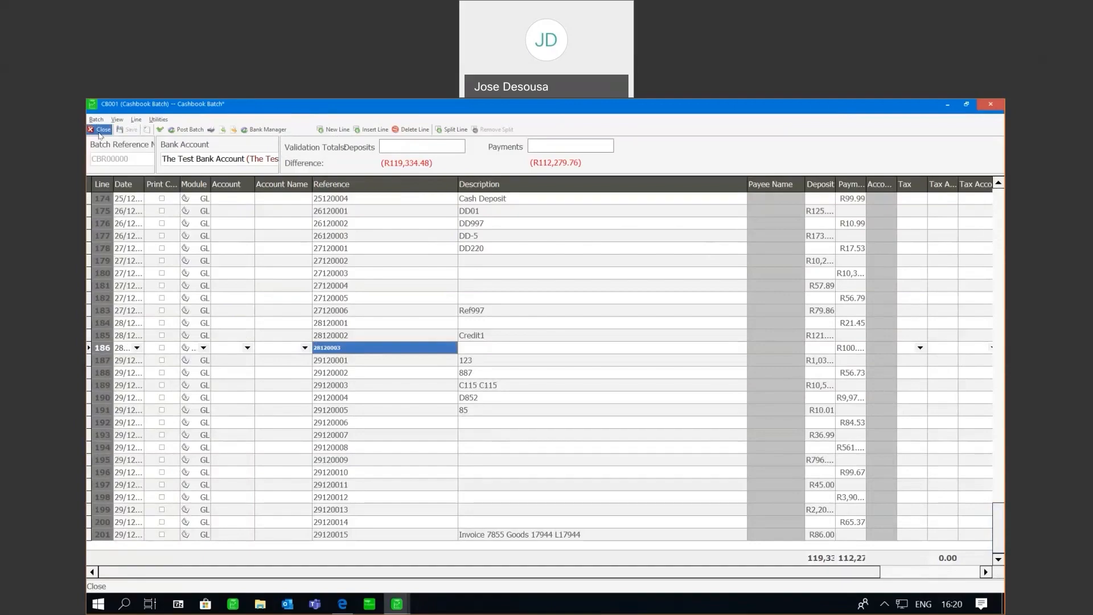
{"action": "left_click", "coordinate": [100, 131]}
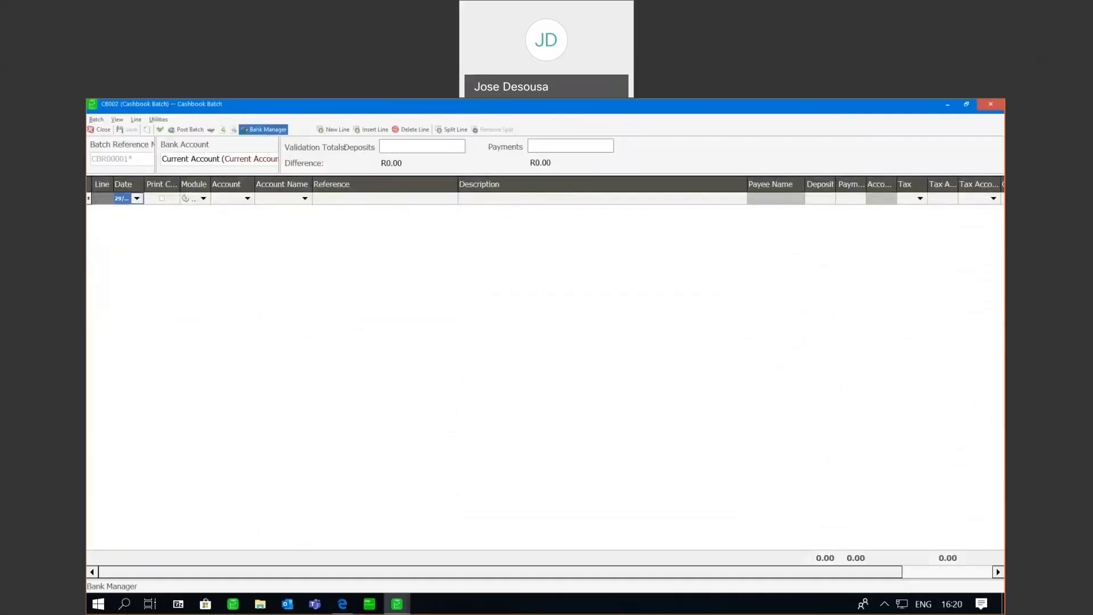
- Begin a Bank Manager statement import for CB002 with FNB Business Banking as provider
{"action": "left_click", "coordinate": [259, 129]}
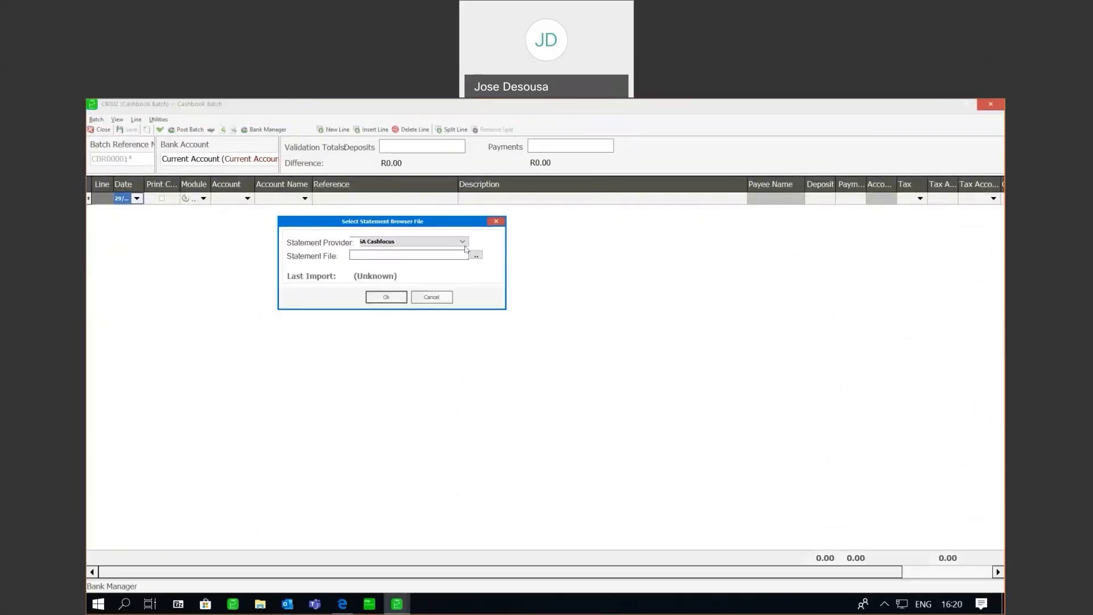
{"action": "left_click", "coordinate": [463, 243]}
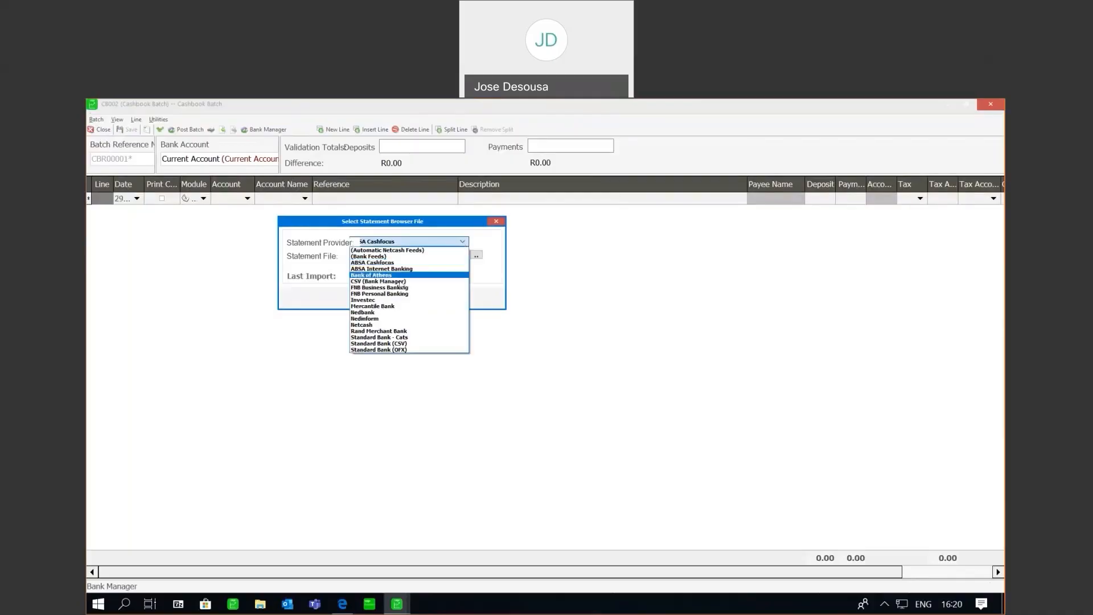
{"action": "left_click", "coordinate": [399, 290]}
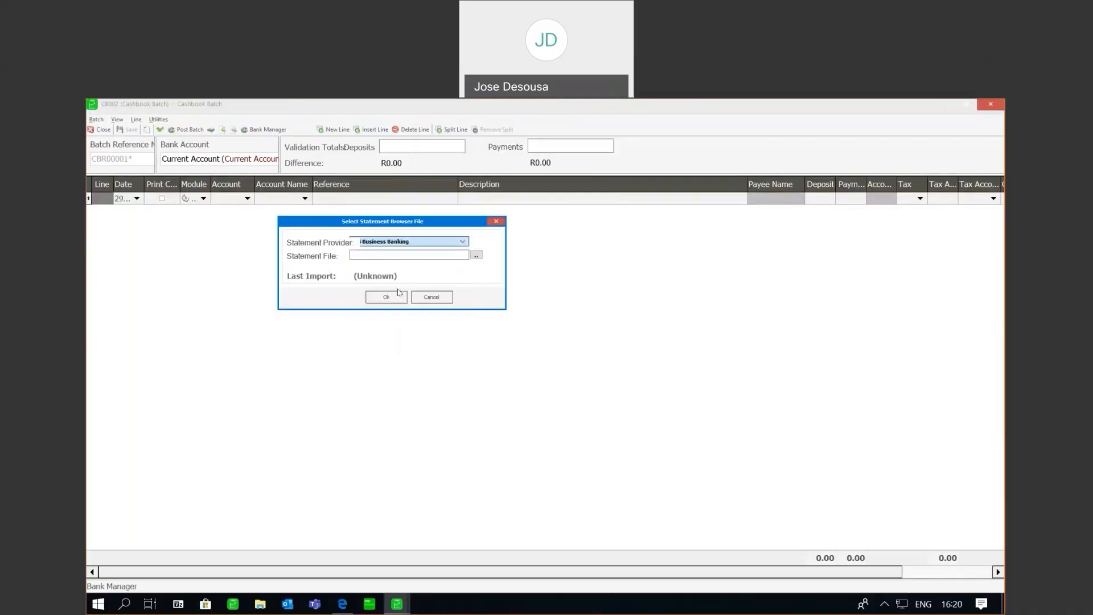